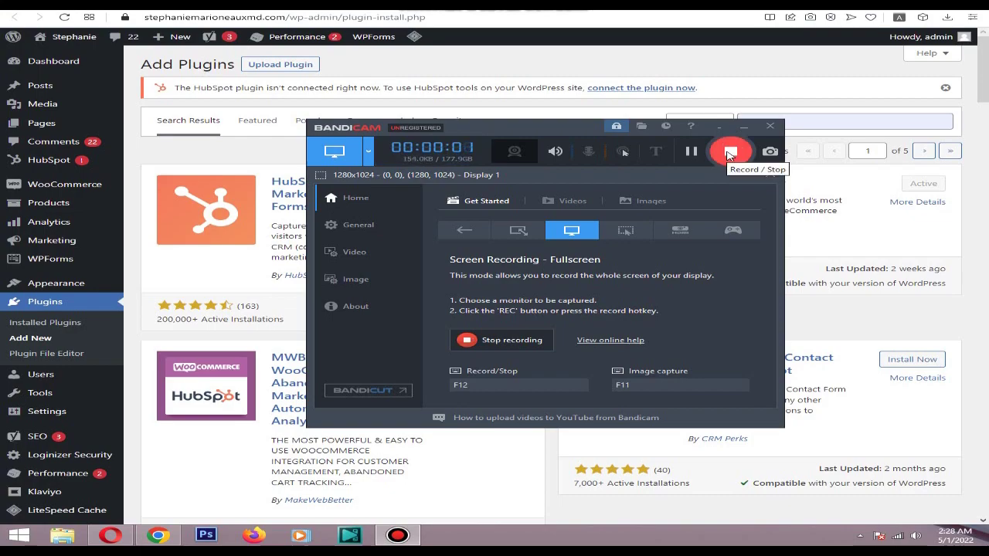
Return to the WordPress Add Plugins results for 'hubspot', where the HubSpot CRM plugin is active.
left_click(743, 127)
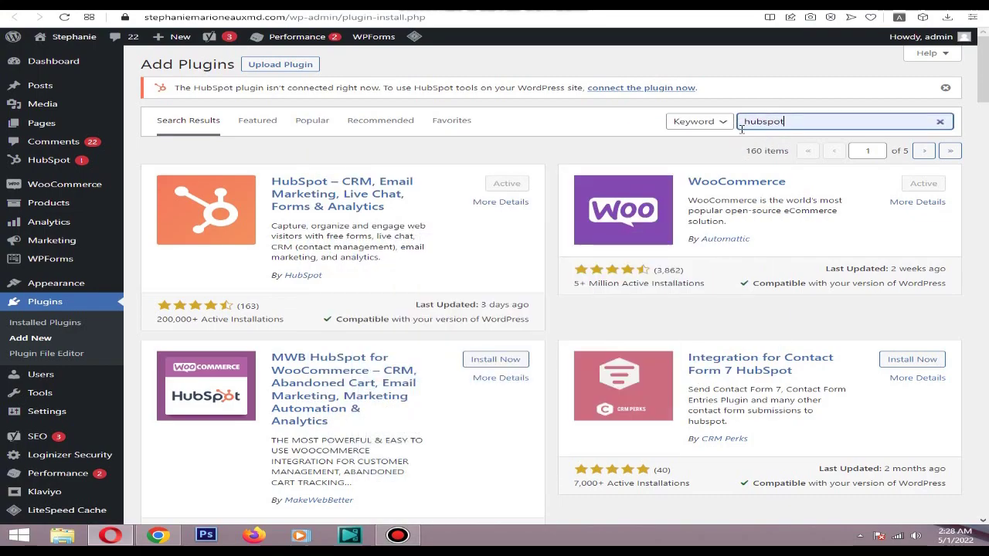
left_click(405, 541)
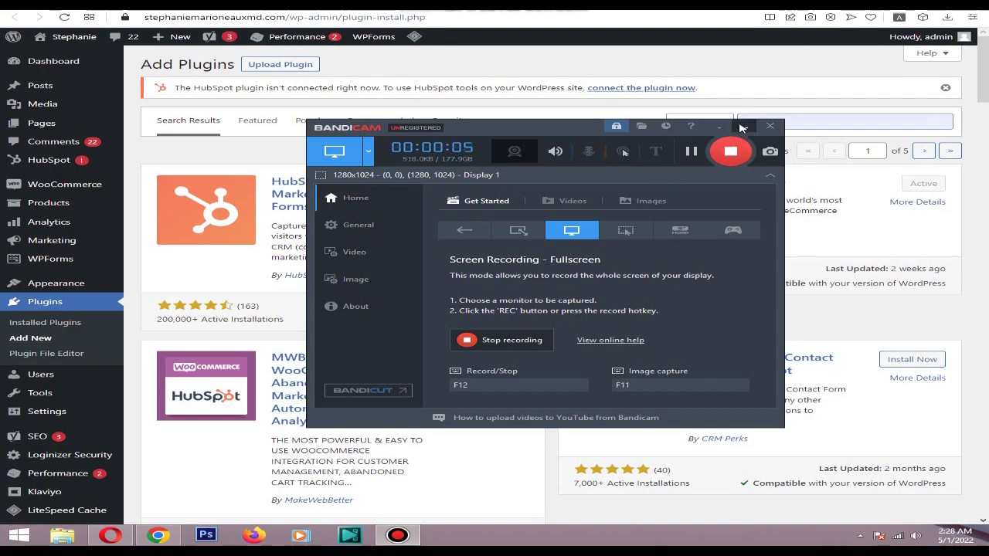
left_click(743, 127)
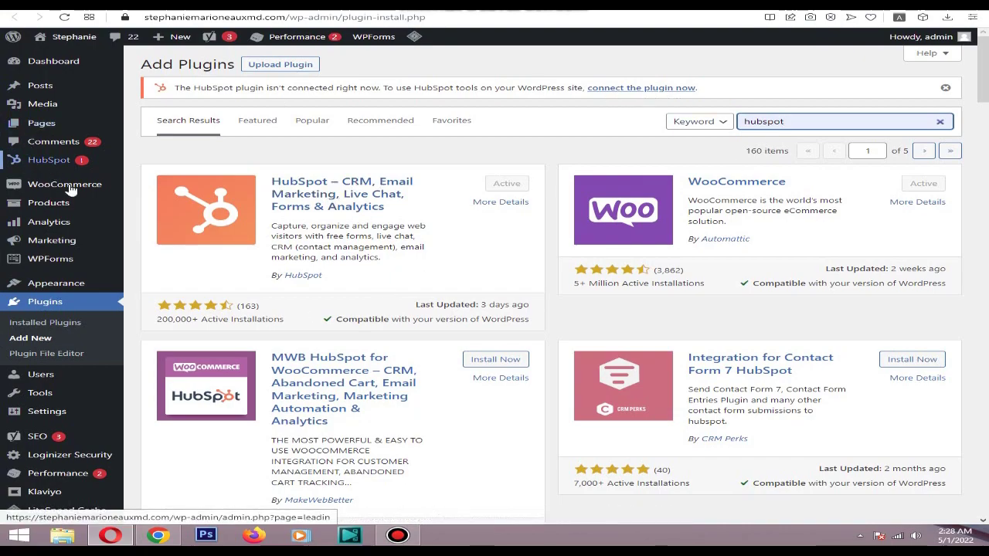
Connect the WordPress site to the signed-in user's existing HubSpot account, passing the reCAPTCHA check.
left_click(50, 160)
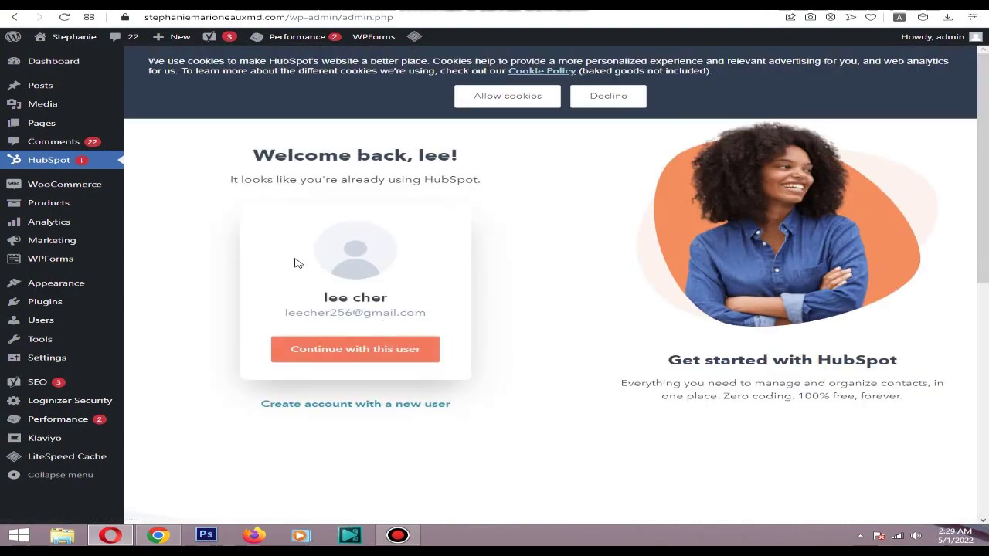
left_click(364, 353)
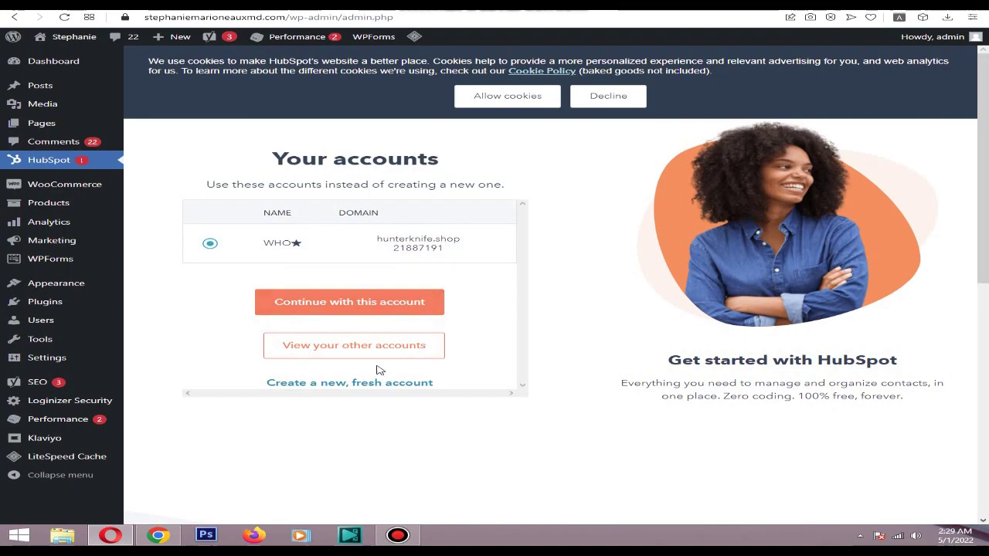
left_click(398, 306)
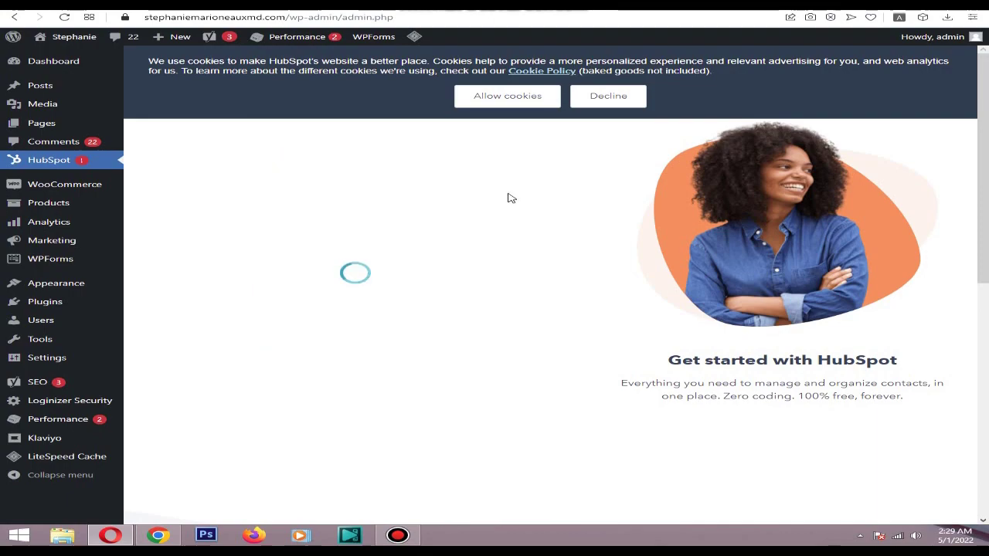
left_click(389, 356)
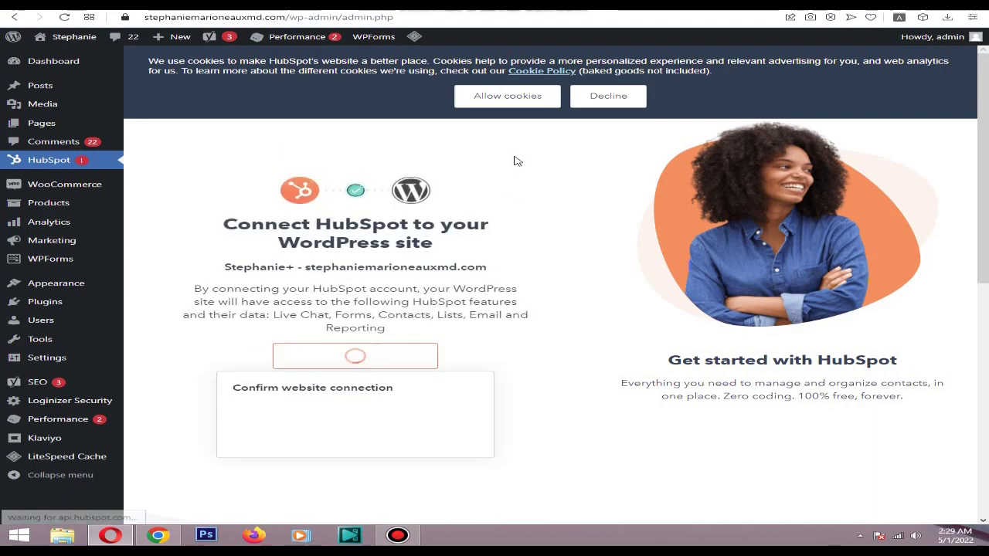
left_click(253, 426)
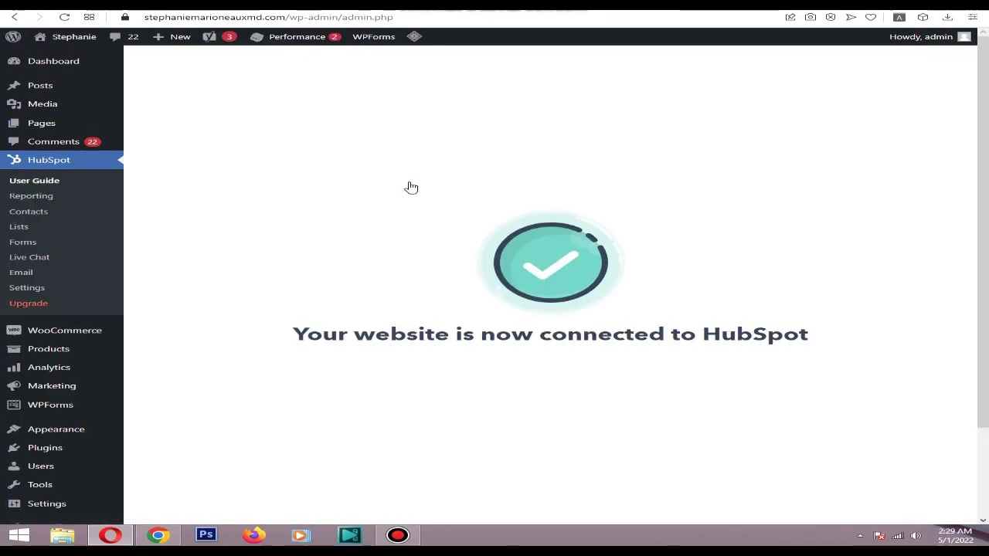
Open HubSpot Forms in WordPress, listing the two published 'New contact us form' entries.
scroll(404, 245, "down", 2)
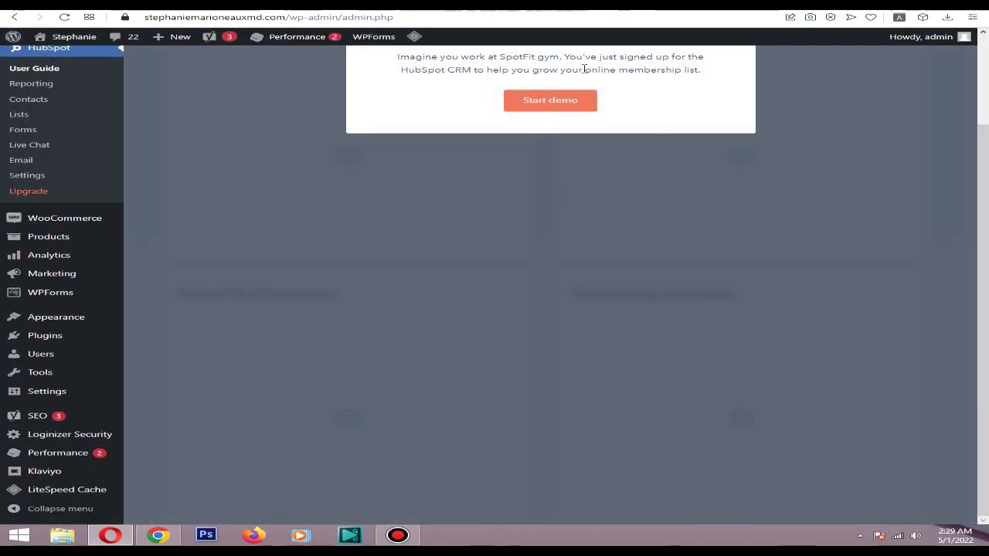
scroll(715, 167, "up", 2)
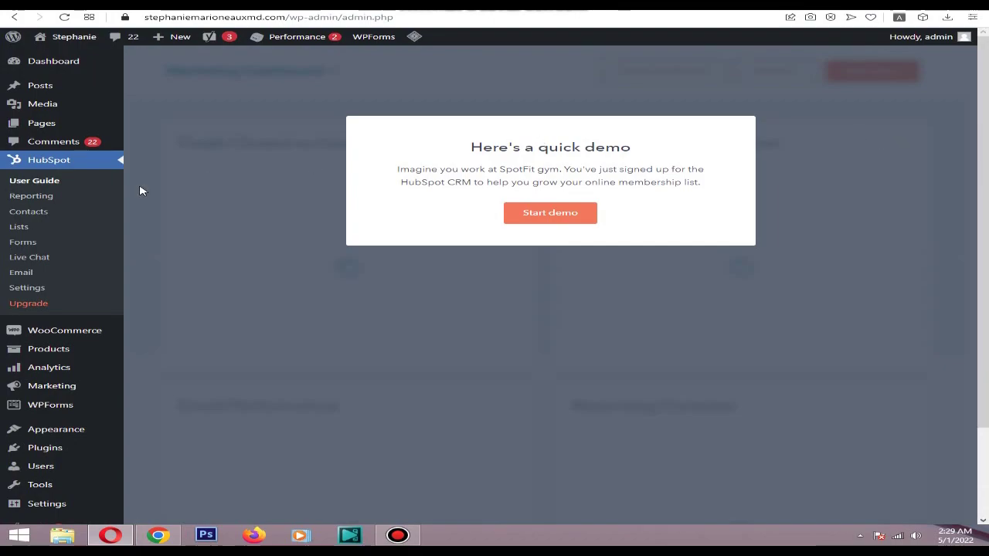
left_click(24, 244)
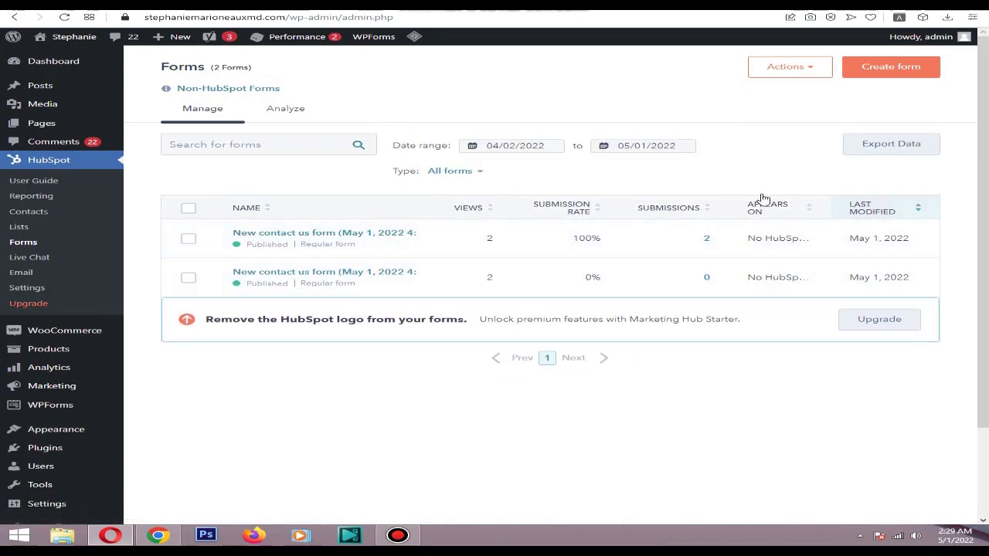
mouse_move(414, 235)
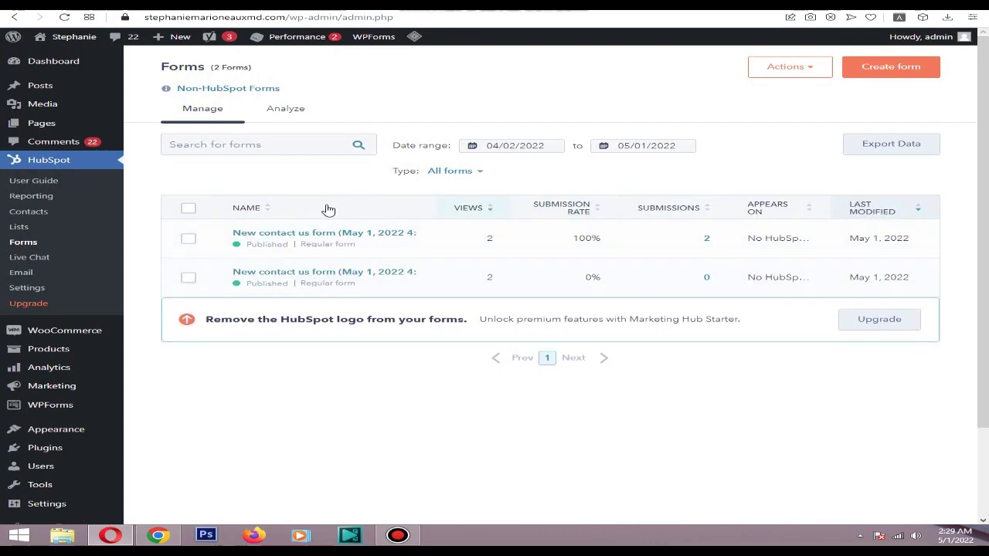
Create an embedded form from the Contact us template with Email, First name, Last name and Message.
left_click(910, 73)
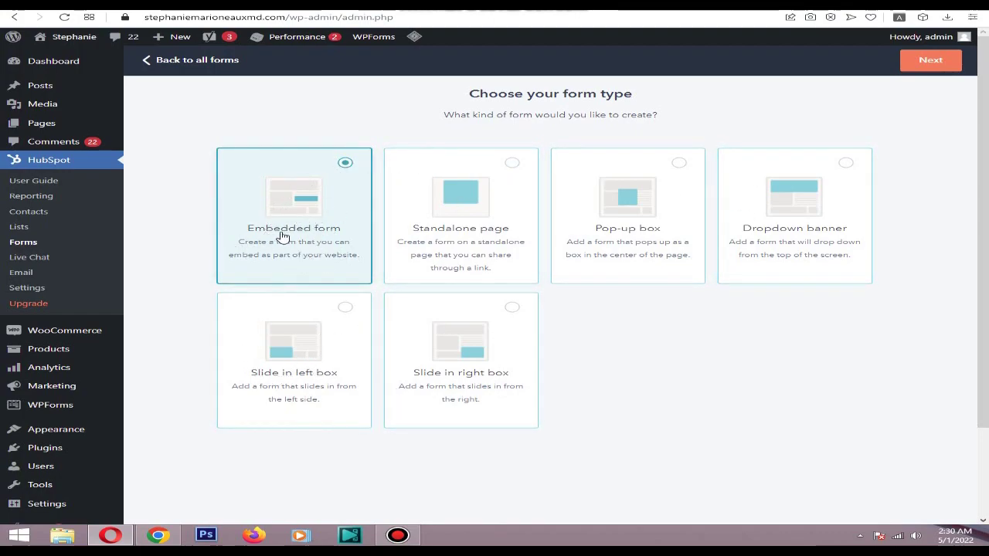
left_click(927, 60)
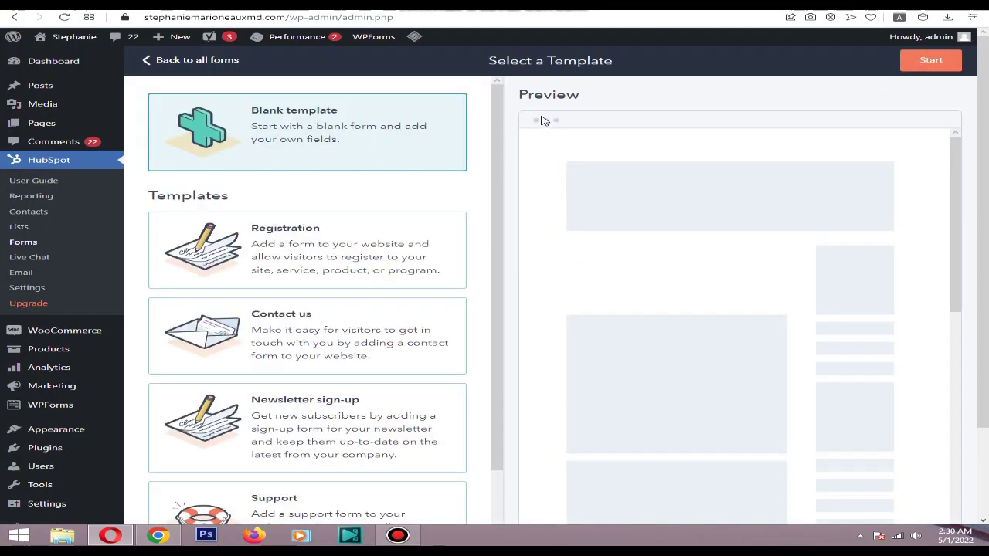
left_click(302, 331)
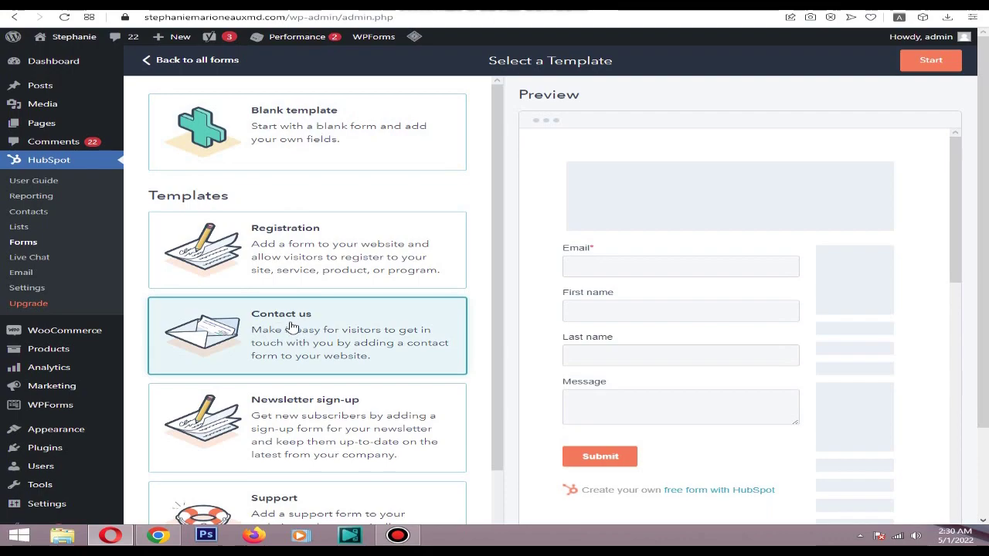
left_click(934, 62)
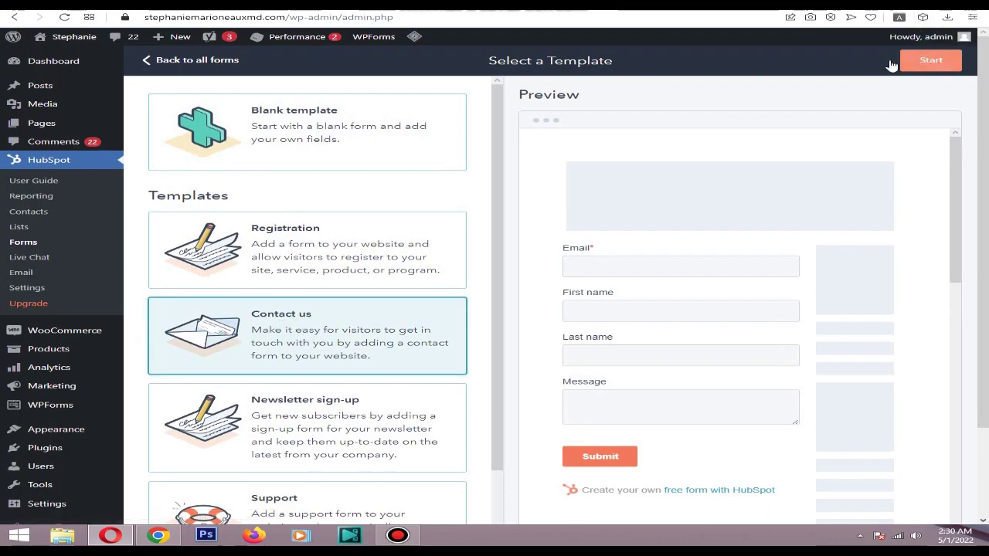
scroll(683, 126, "down", 1)
scroll(717, 130, "down", 2)
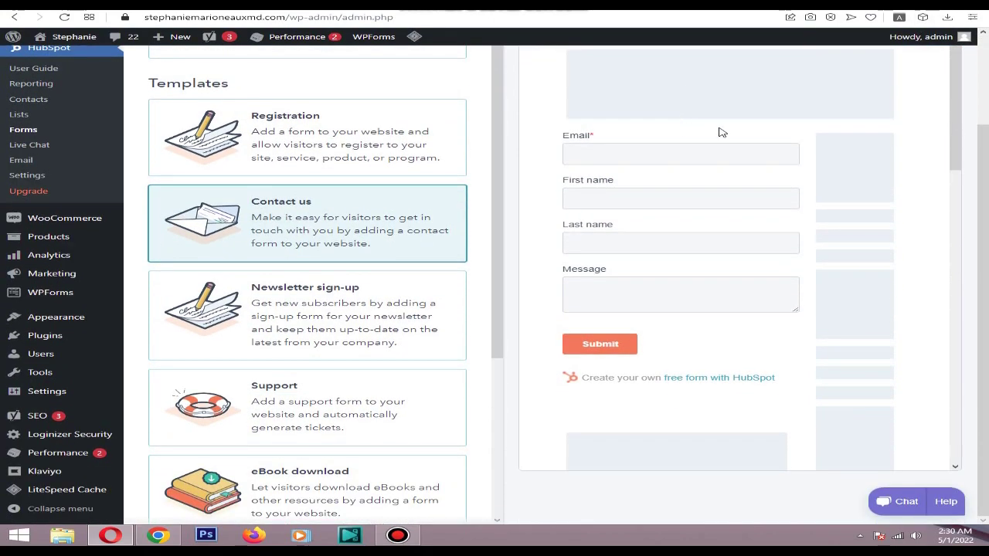
scroll(696, 124, "up", 3)
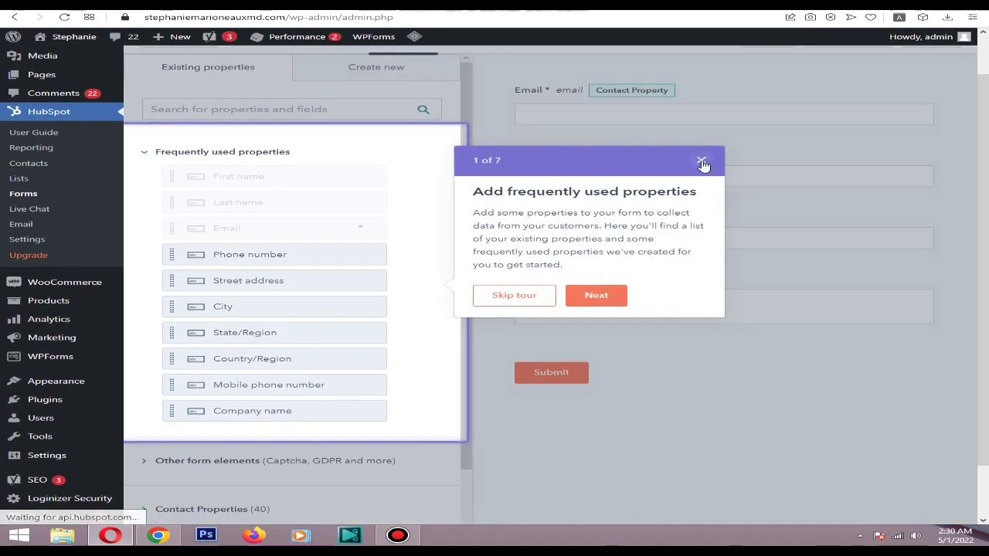
Dismiss the getting-started tour and look over the new form's fields.
left_click(702, 162)
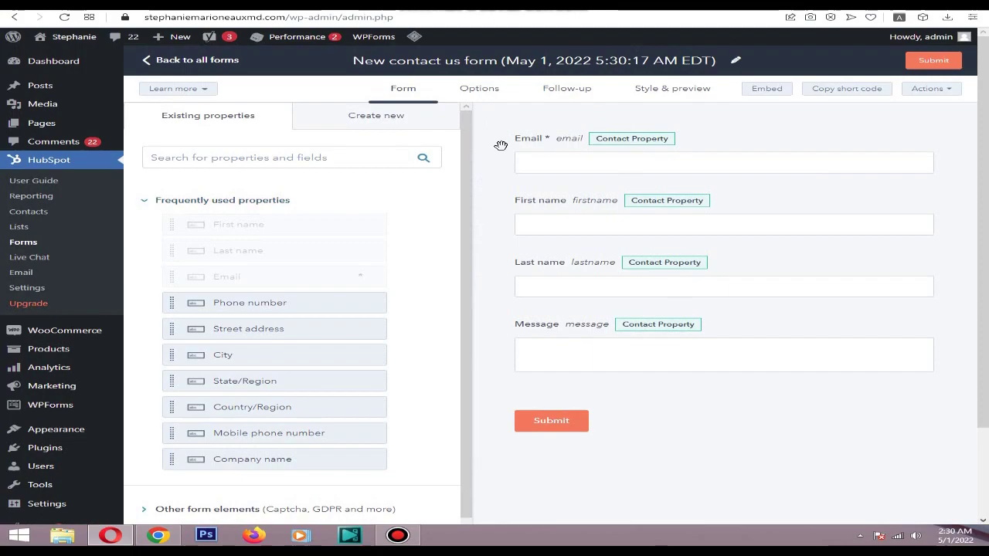
scroll(280, 280, "down", 2)
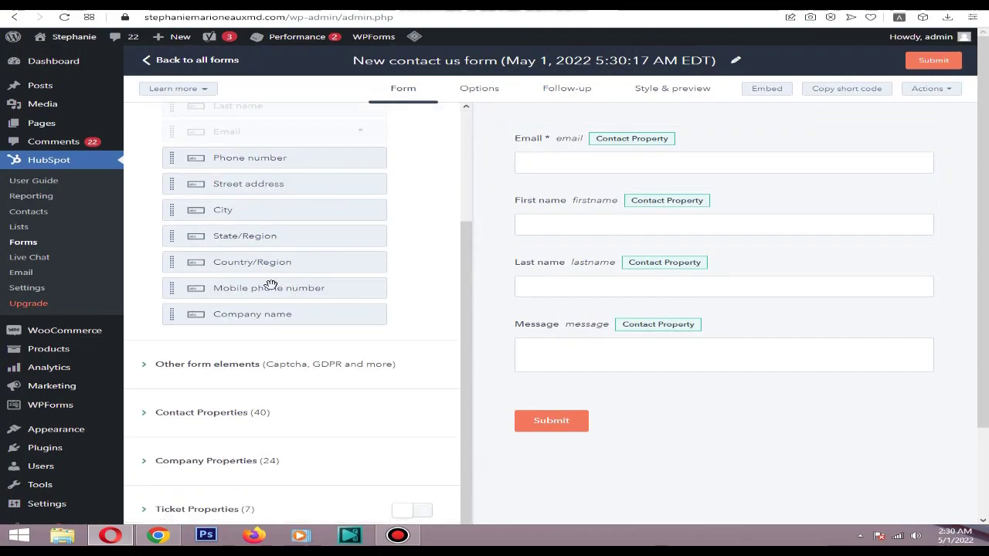
scroll(259, 347, "down", 2)
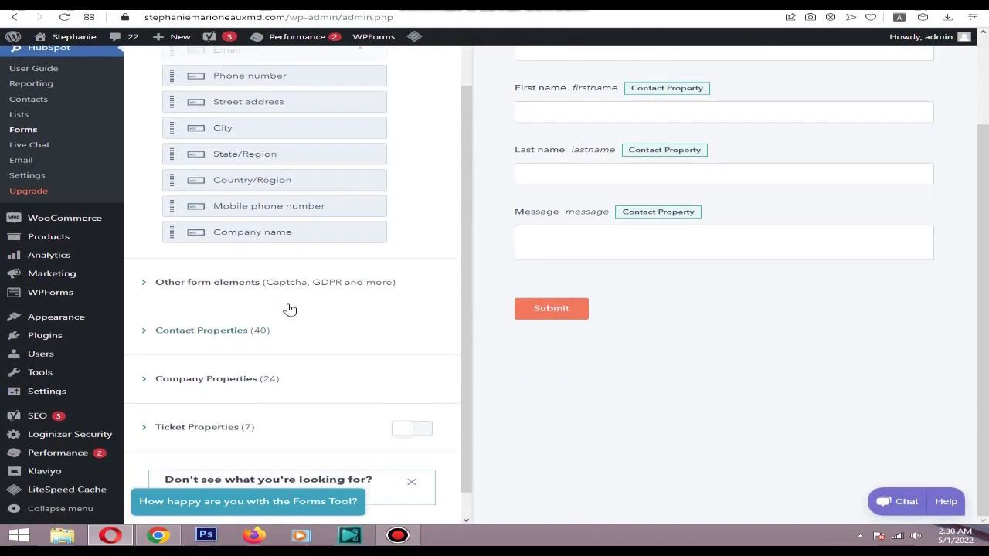
scroll(289, 309, "up", 3)
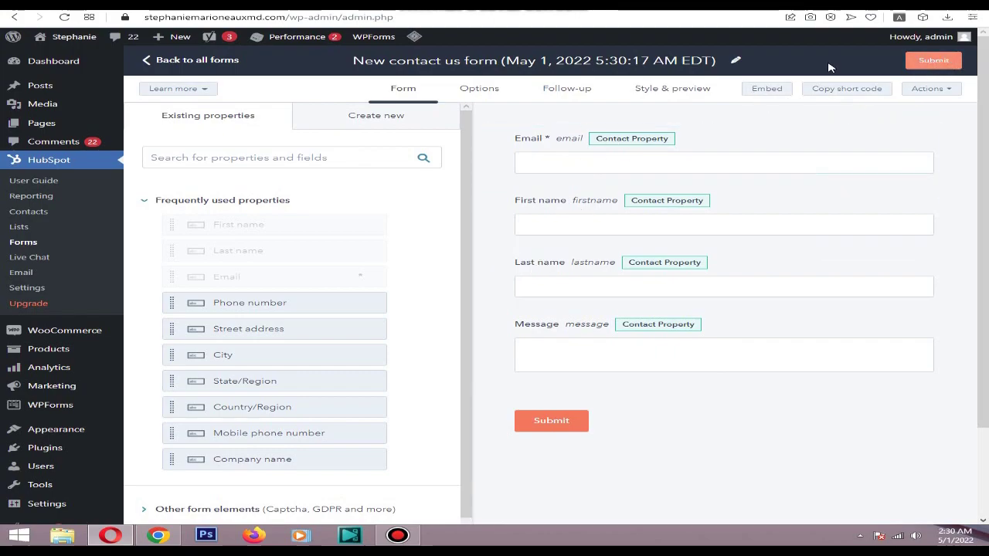
Rename the form title from 'New contact us form' to 'Demo'.
left_click(737, 62)
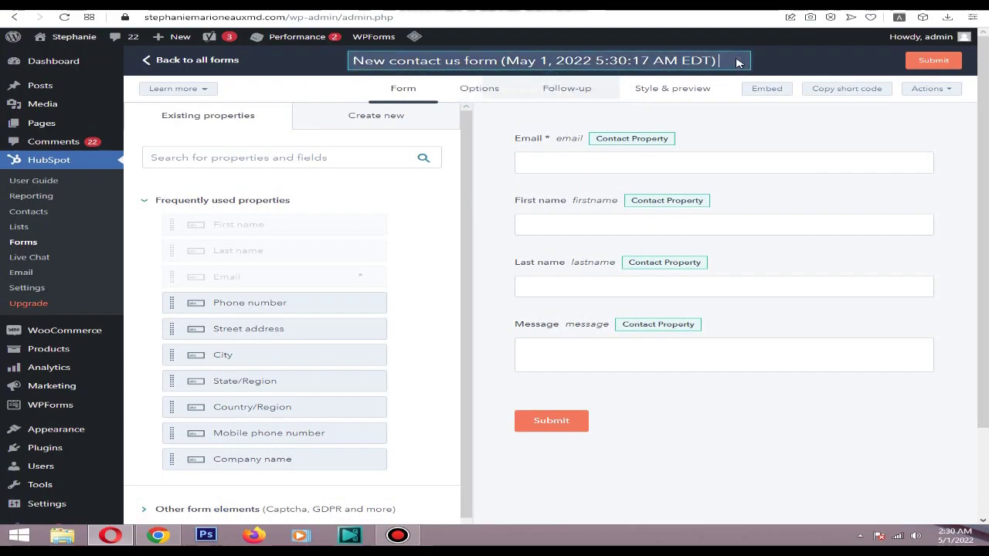
key("shift+Home")
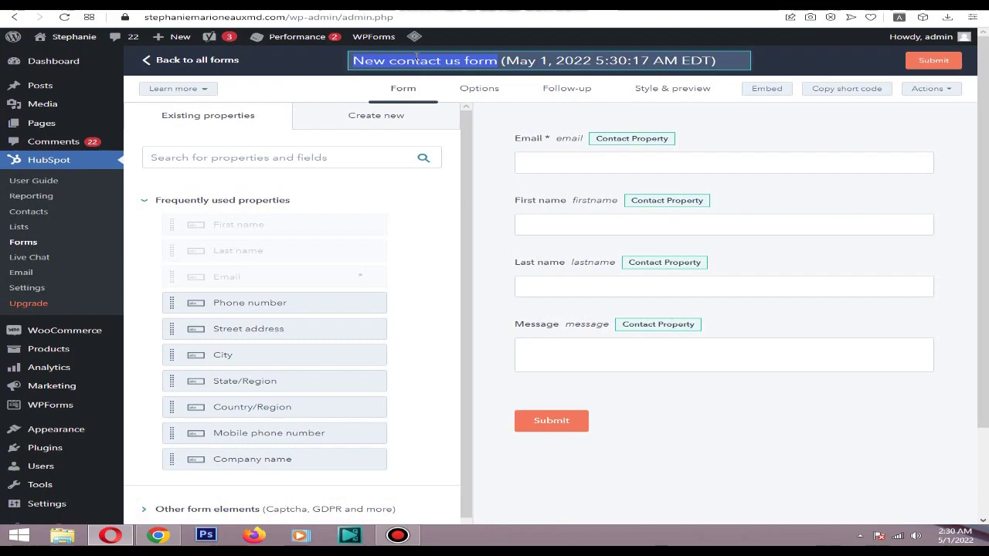
type("Demo")
left_click(579, 132)
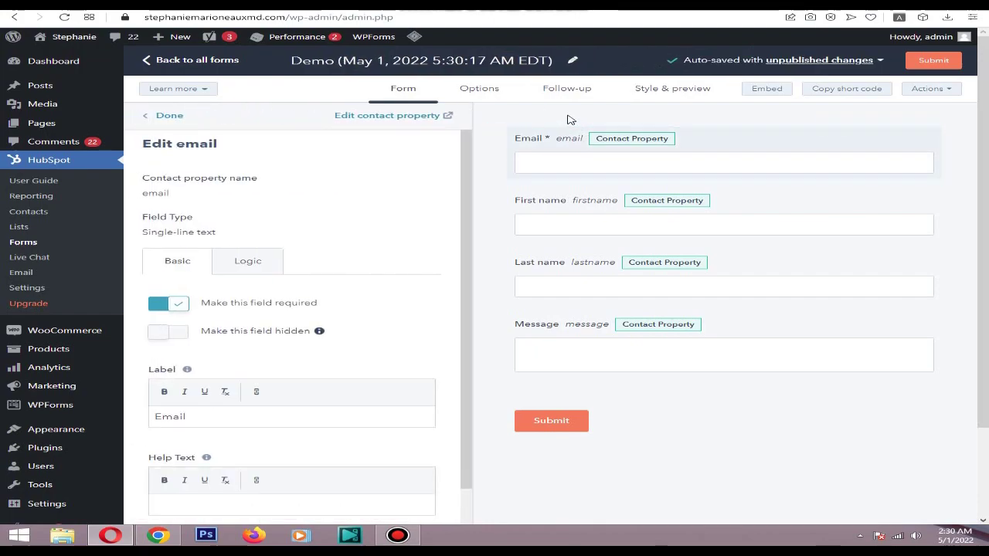
Review and publish the Demo form.
left_click(934, 60)
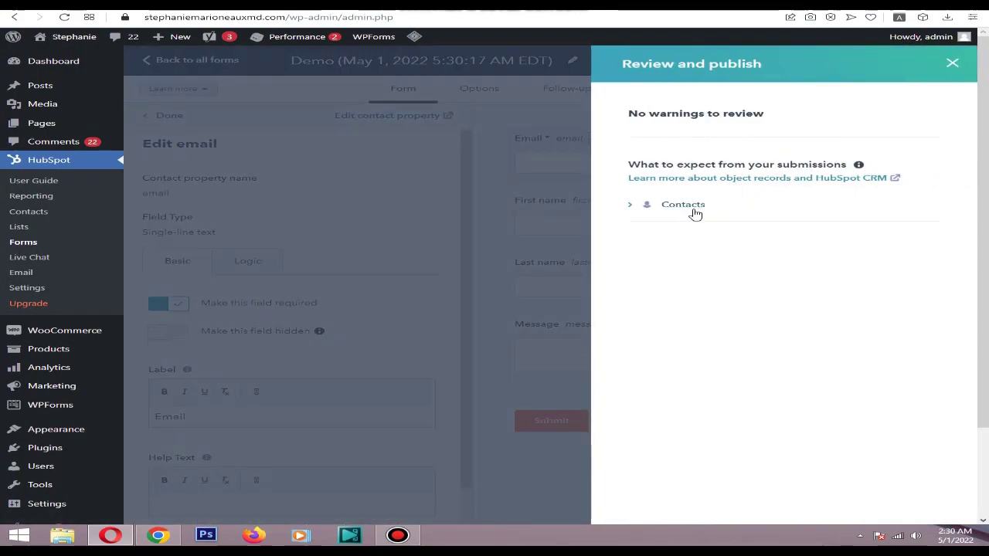
scroll(691, 252, "down", 2)
left_click(659, 504)
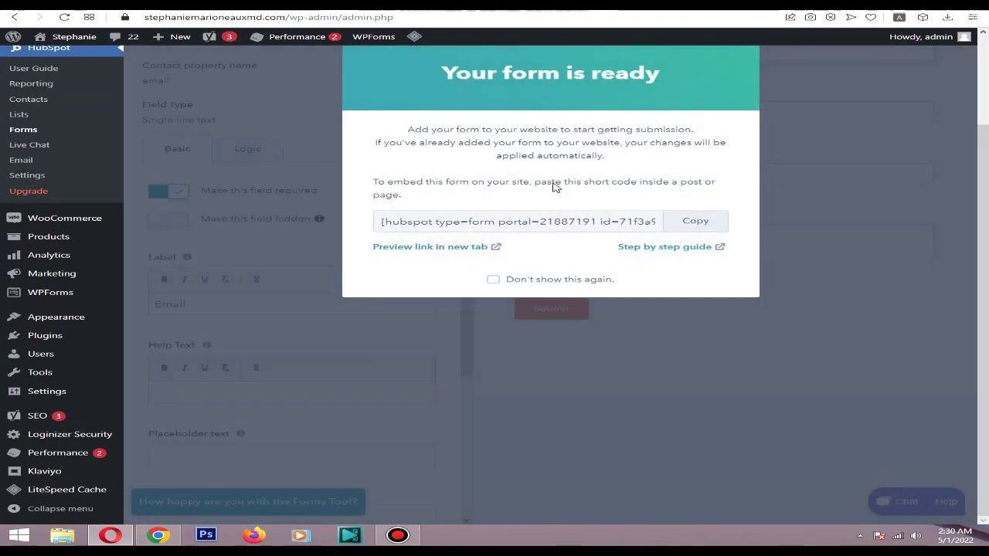
Copy the Demo form's embed shortcode from the ready message.
left_click(385, 223)
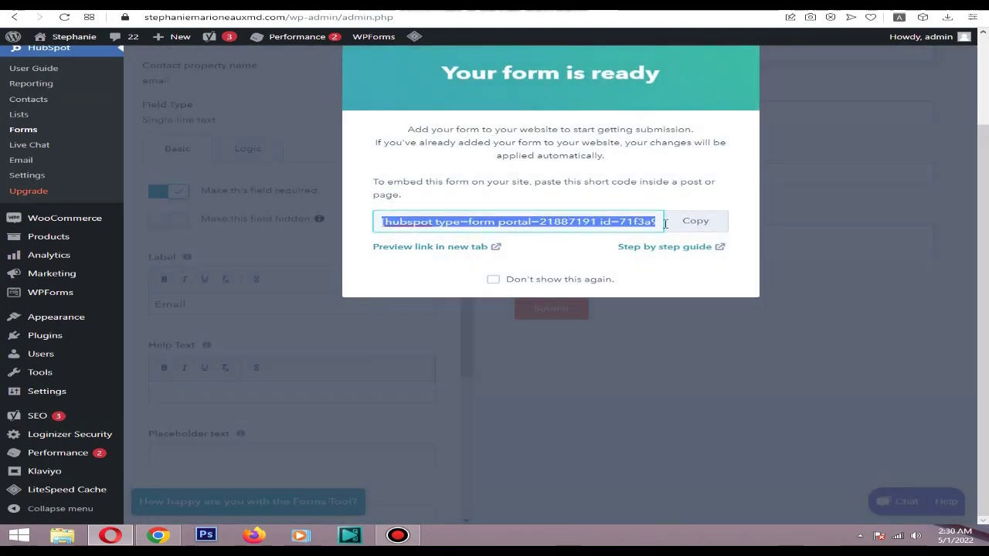
left_click(696, 222)
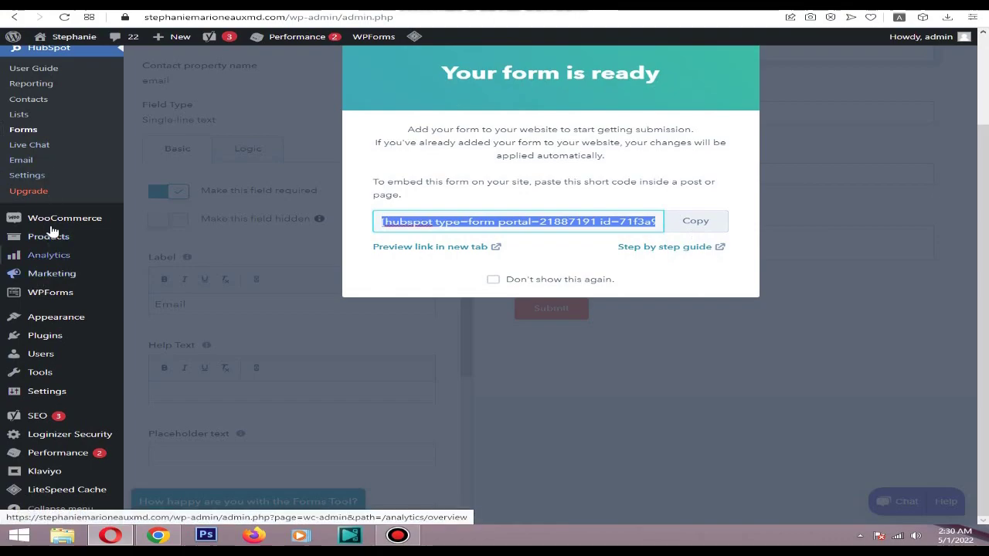
scroll(51, 177, "up", 2)
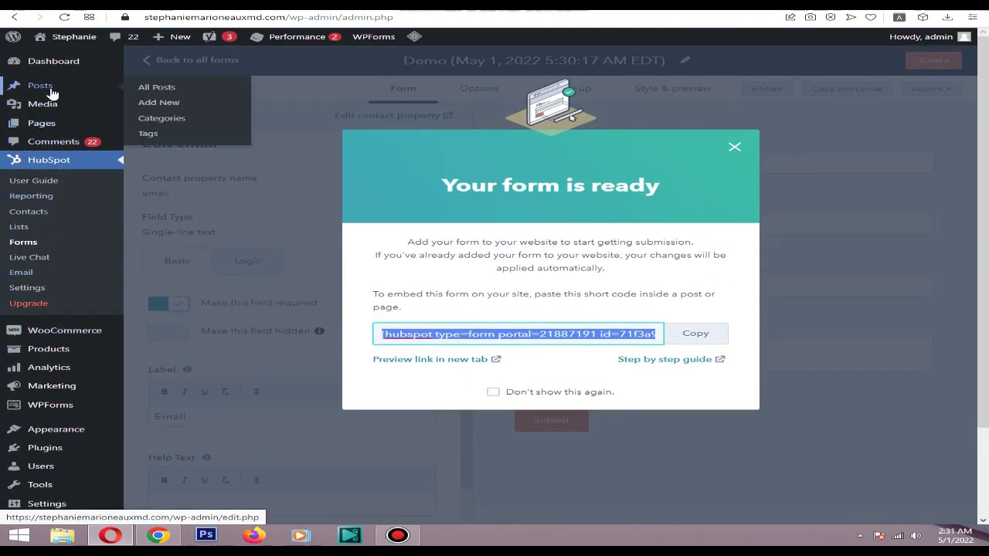
Start a new WordPress page titled 'Demo'.
left_click(151, 125)
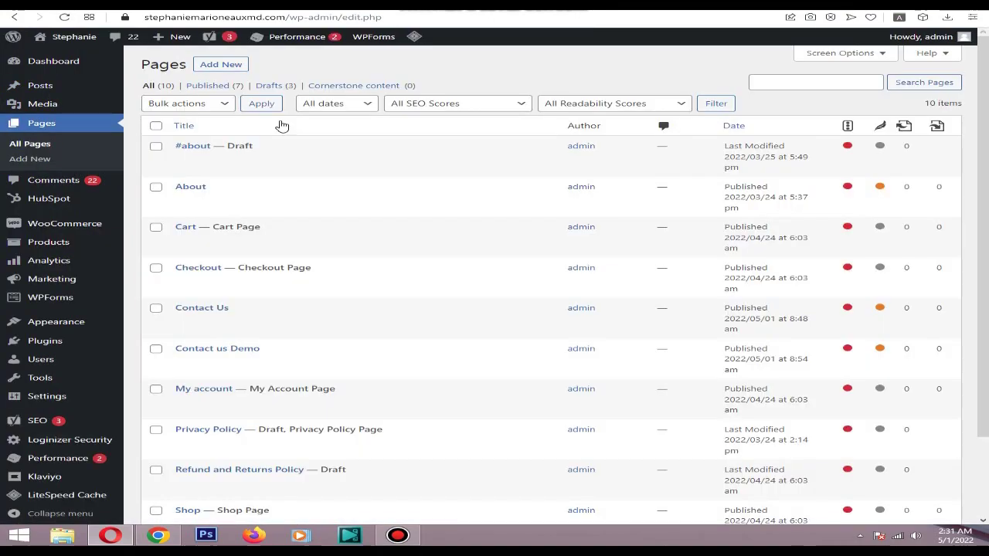
left_click(221, 64)
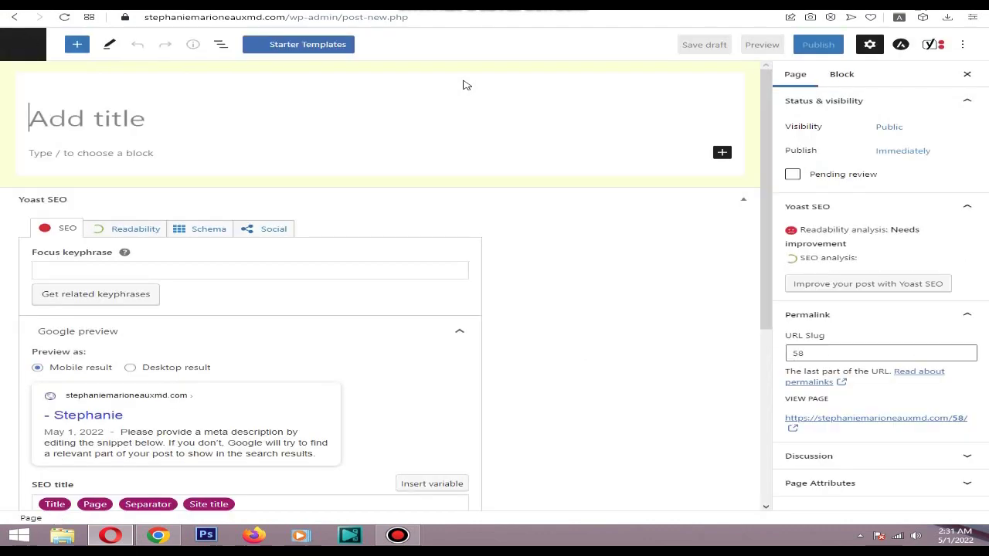
type("Demo")
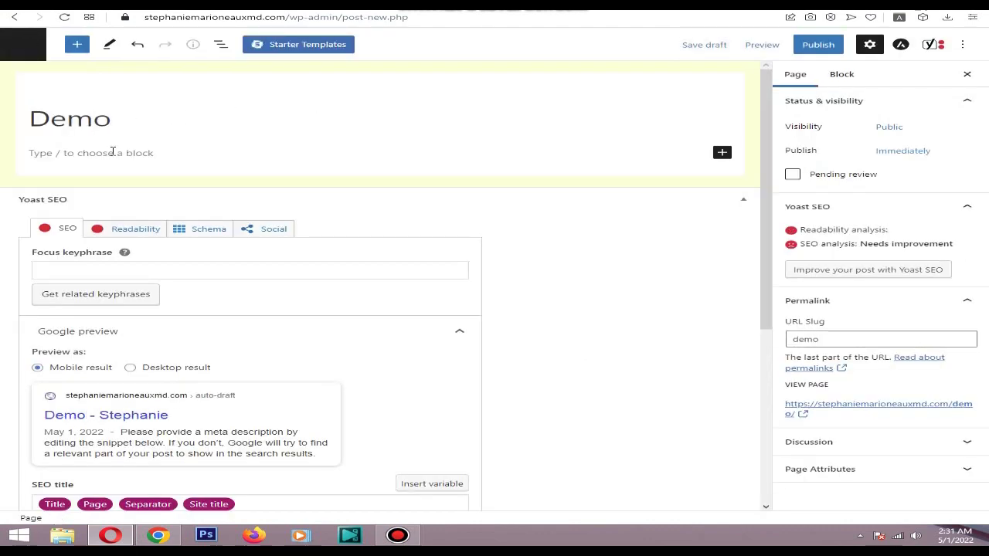
Paste the HubSpot form shortcode into a Custom HTML block and publish the page.
left_click(112, 152)
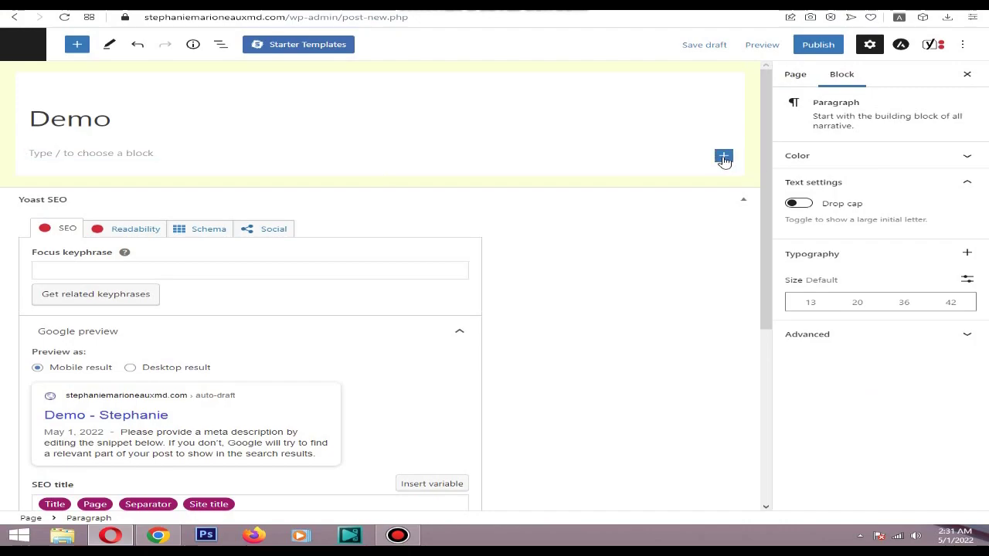
left_click(723, 155)
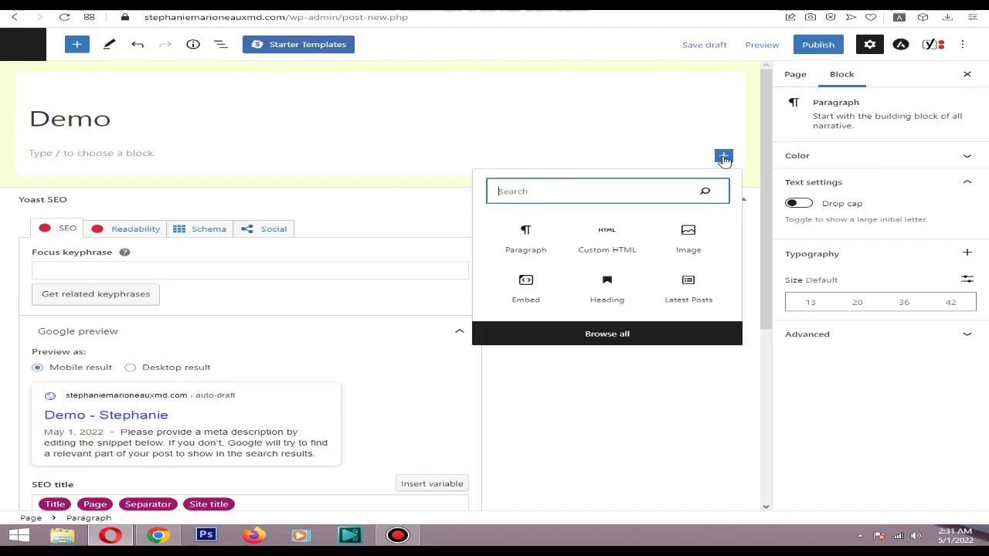
left_click(608, 232)
key("ctrl+v")
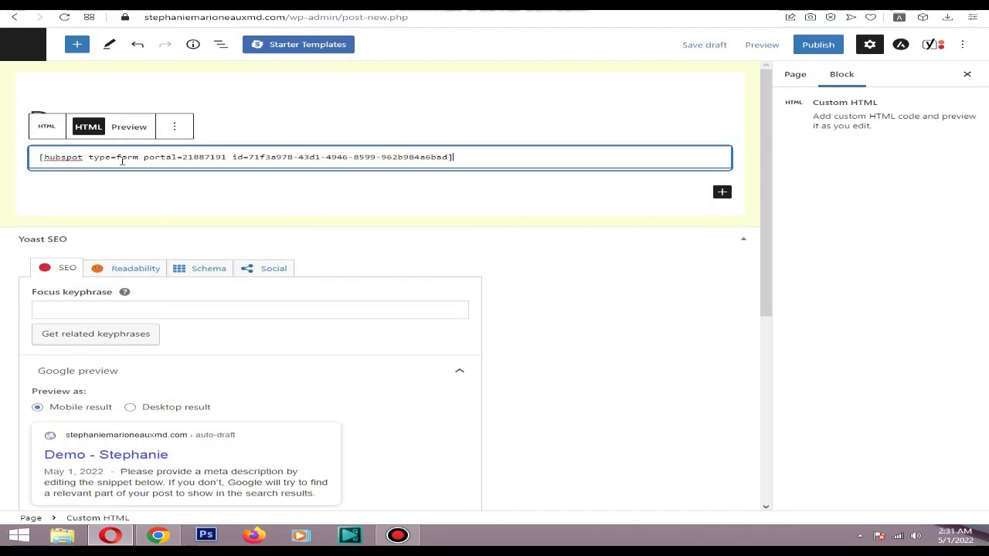
left_click(819, 44)
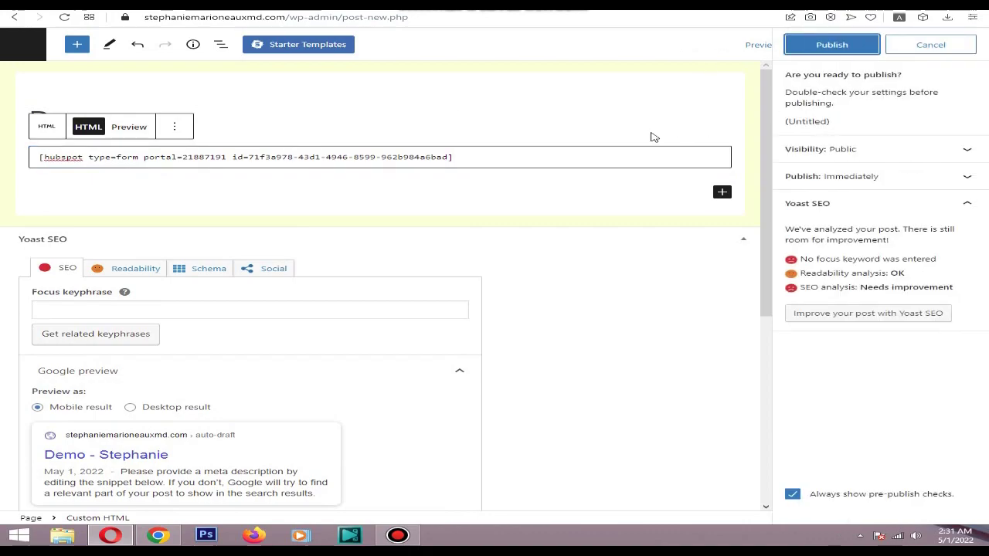
left_click(819, 53)
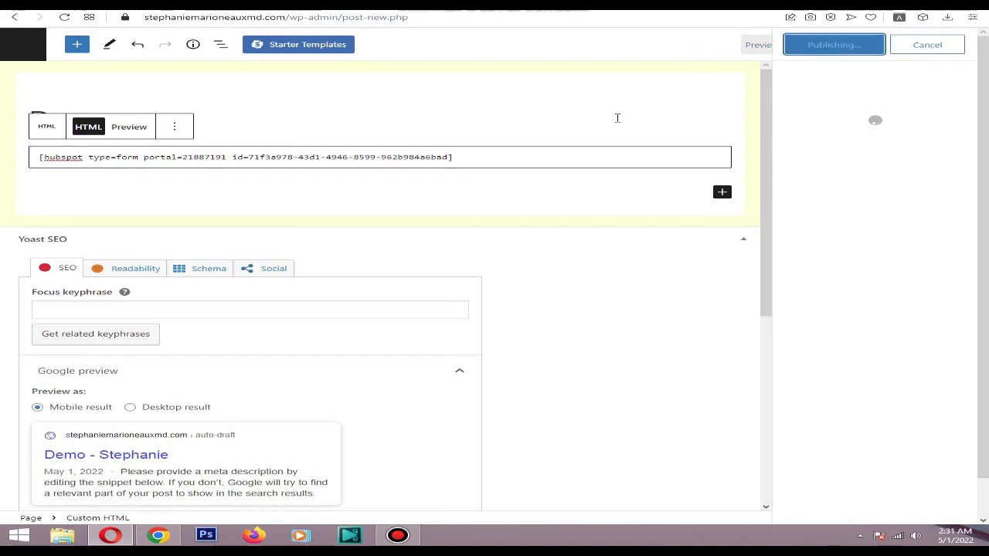
Open the live Demo page and clear the old Email, name and Message entries.
left_click(831, 165)
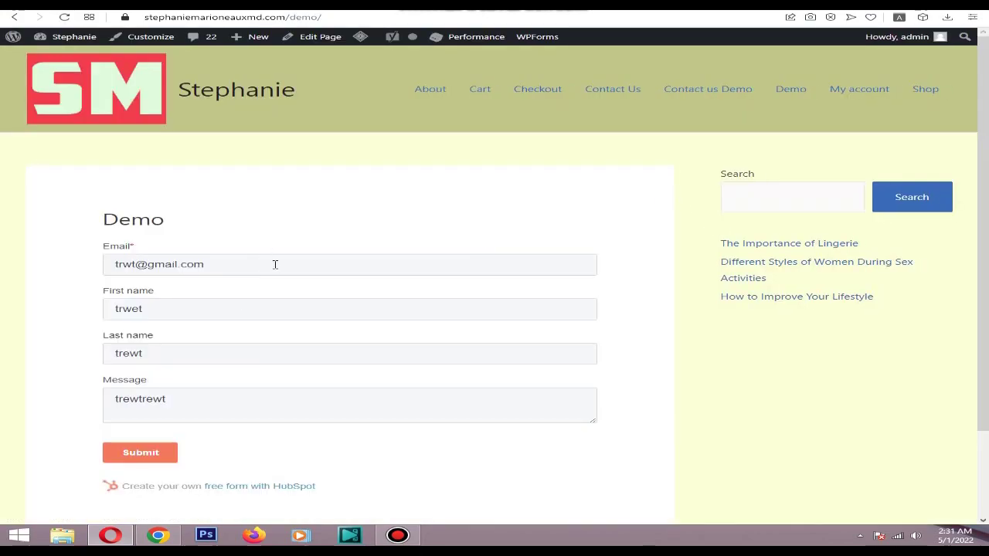
scroll(410, 351, "down", 2)
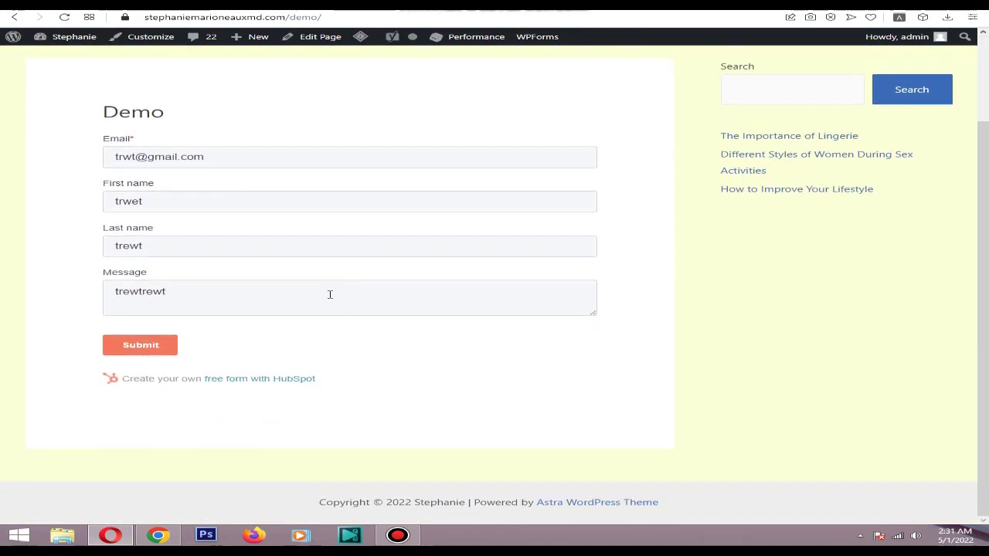
left_click(238, 154)
key("ctrl+a")
key("BackSpace")
key("Tab")
key("BackSpace")
key("Tab")
key("BackSpace")
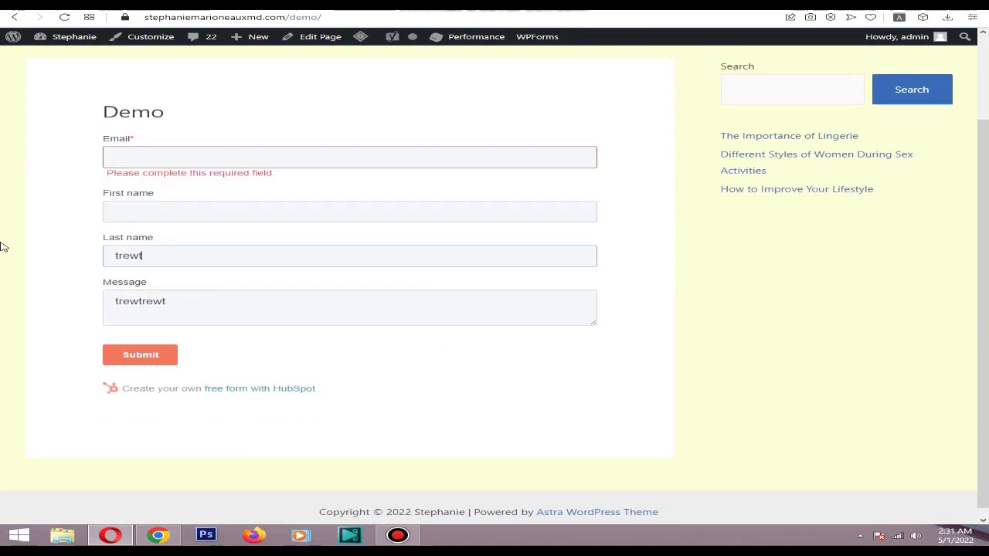
left_click(182, 303)
key("ctrl+a")
key("BackSpace")
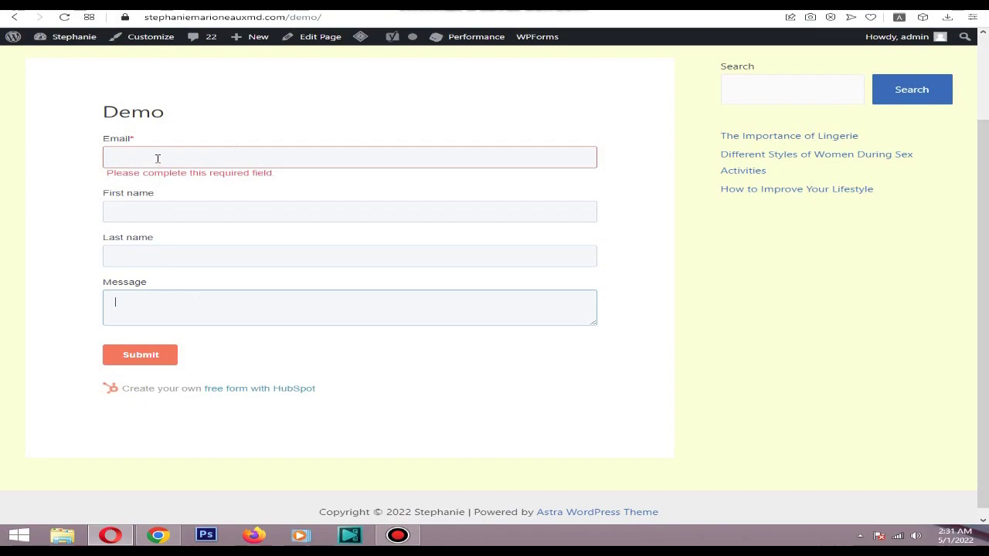
Enter a test email, first name and last name, then submit the form.
left_click(160, 156)
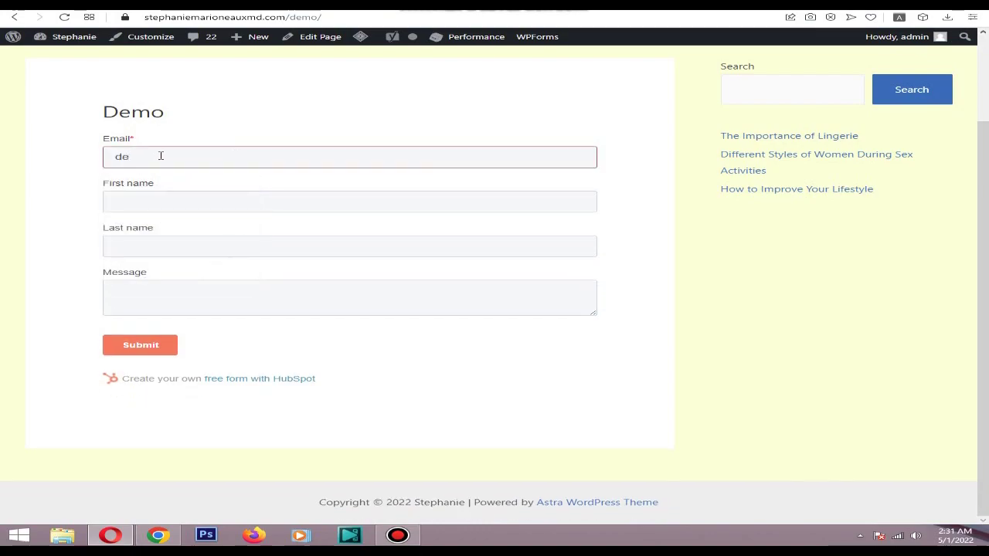
left_click(149, 202)
type("demo")
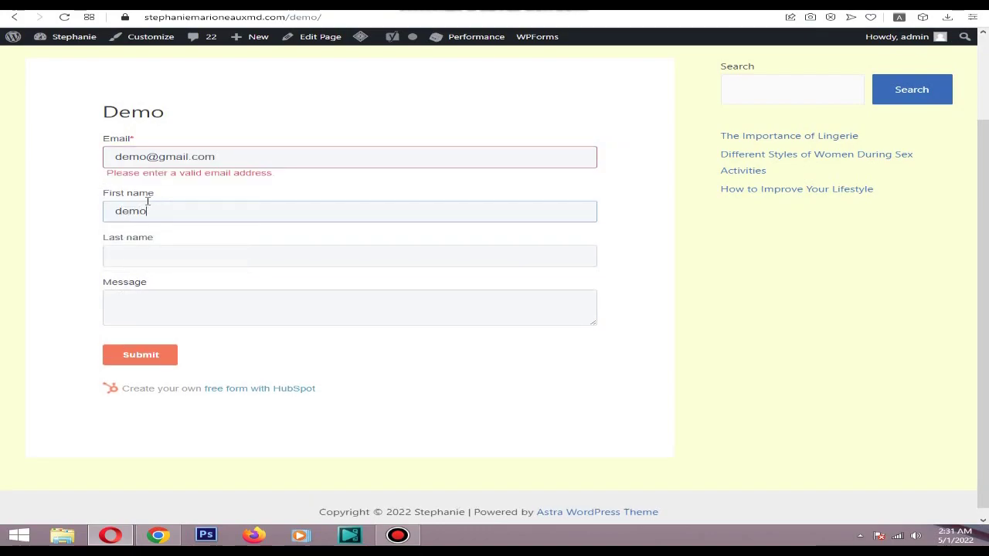
left_click(147, 255)
type("demo")
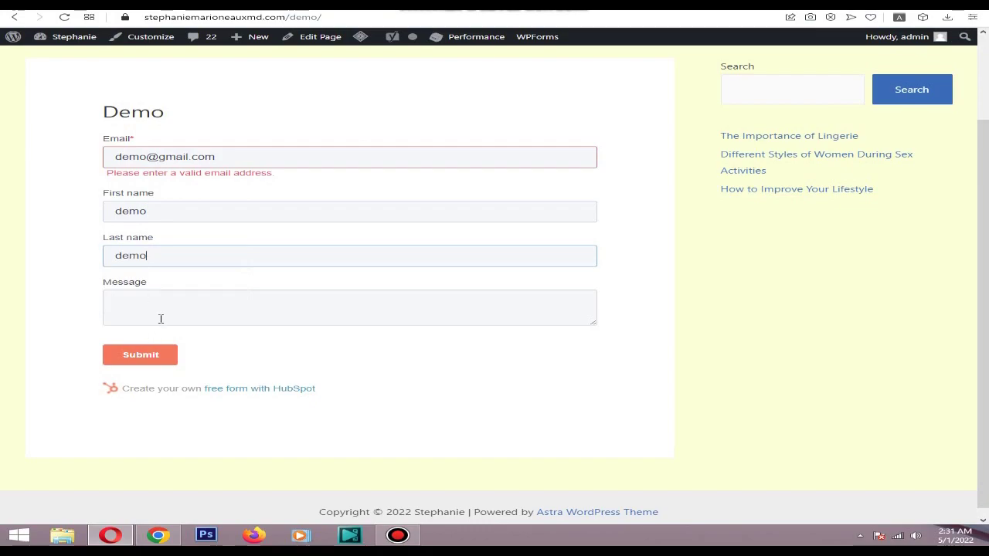
left_click(161, 319)
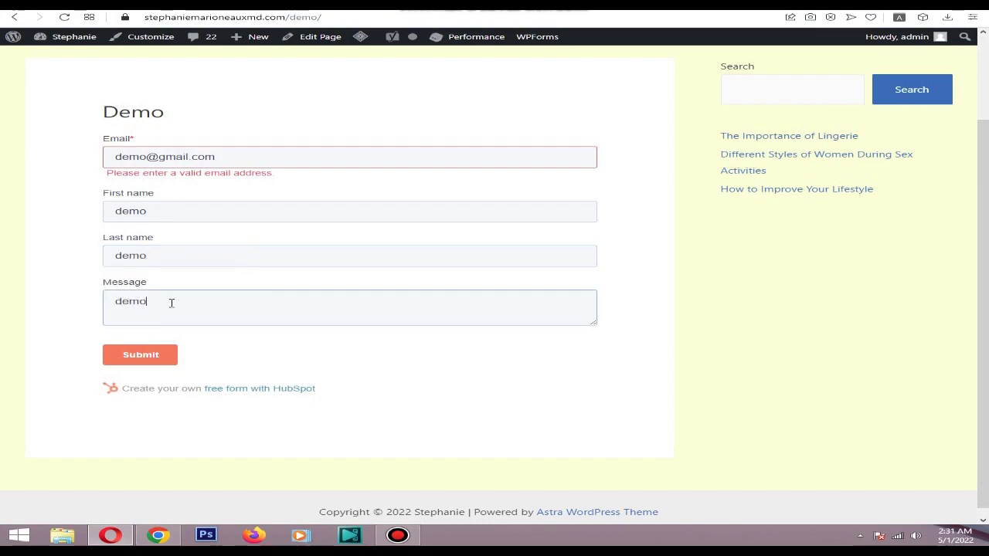
left_click(147, 356)
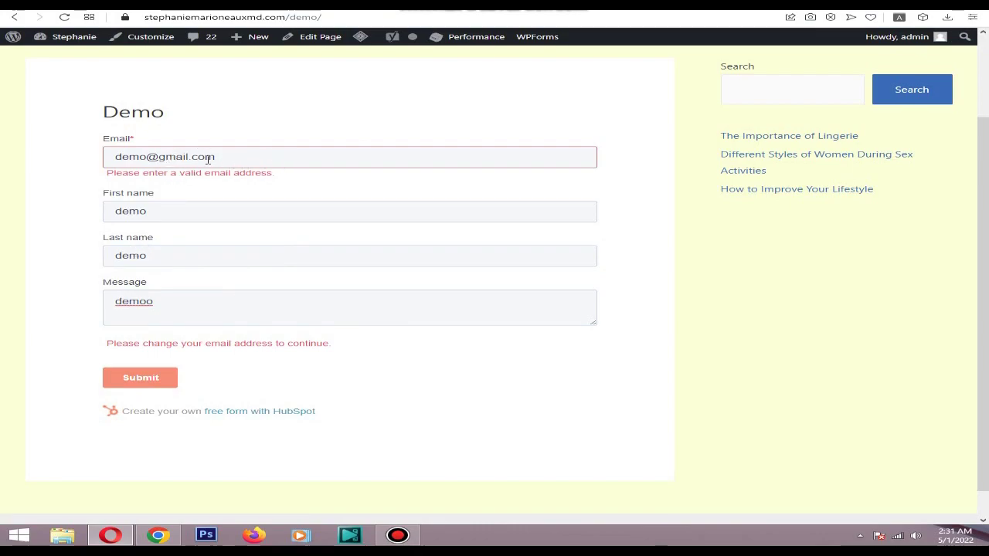
Replace the email's name part with an unused one and resubmit the form.
double_click(148, 157)
type("rerere")
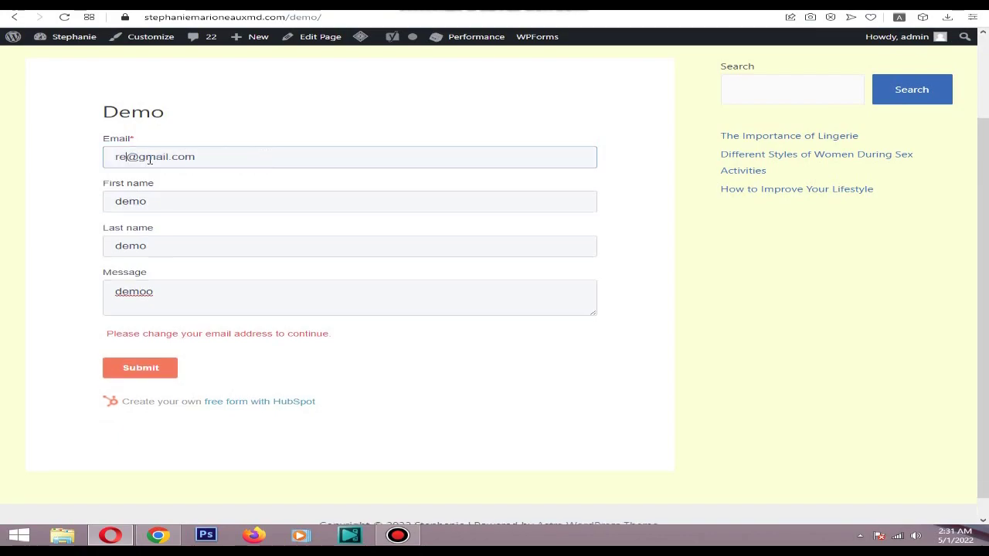
type("r")
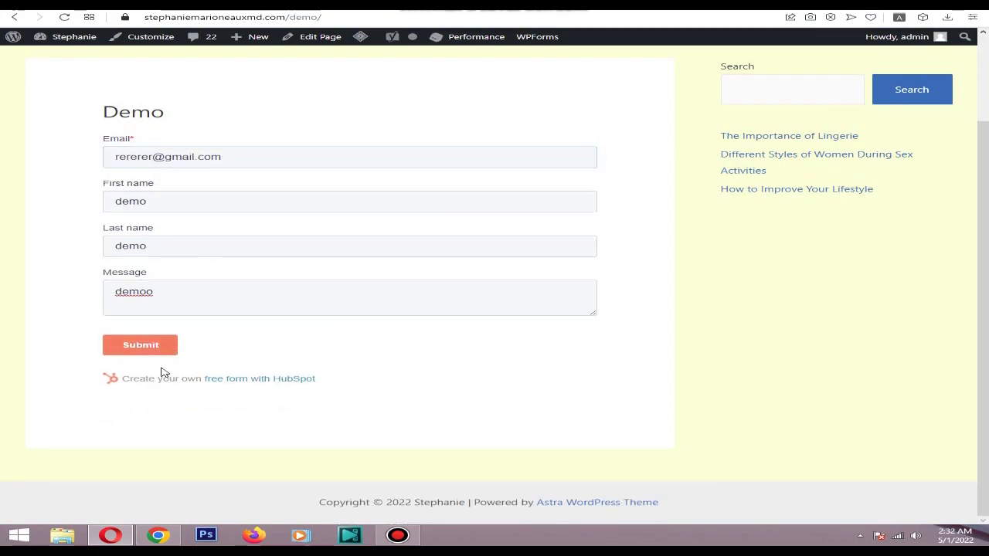
left_click(159, 355)
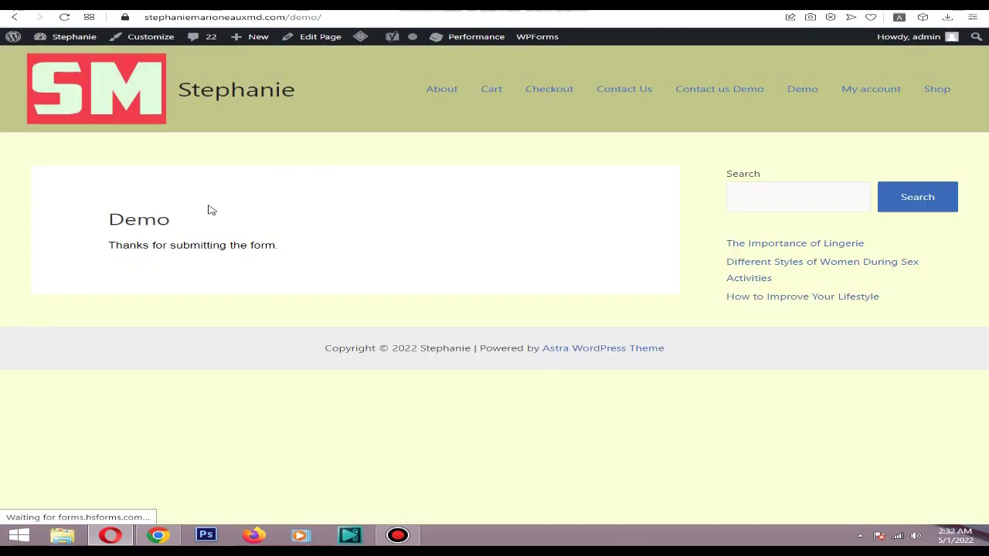
Reopen HubSpot Forms in WordPress, where the Demo form shows 0 submissions among 3 forms.
left_click_drag(118, 245, 261, 245)
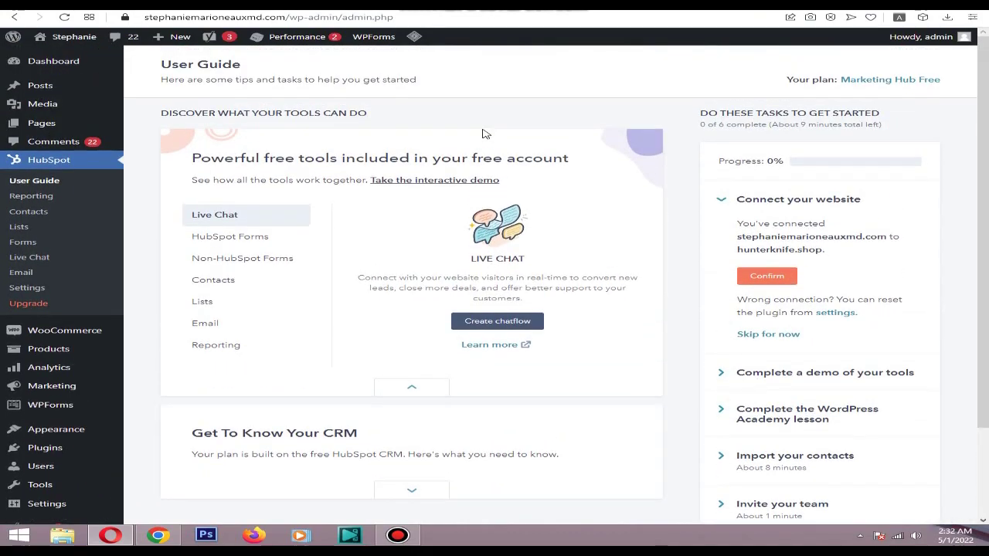
left_click(21, 246)
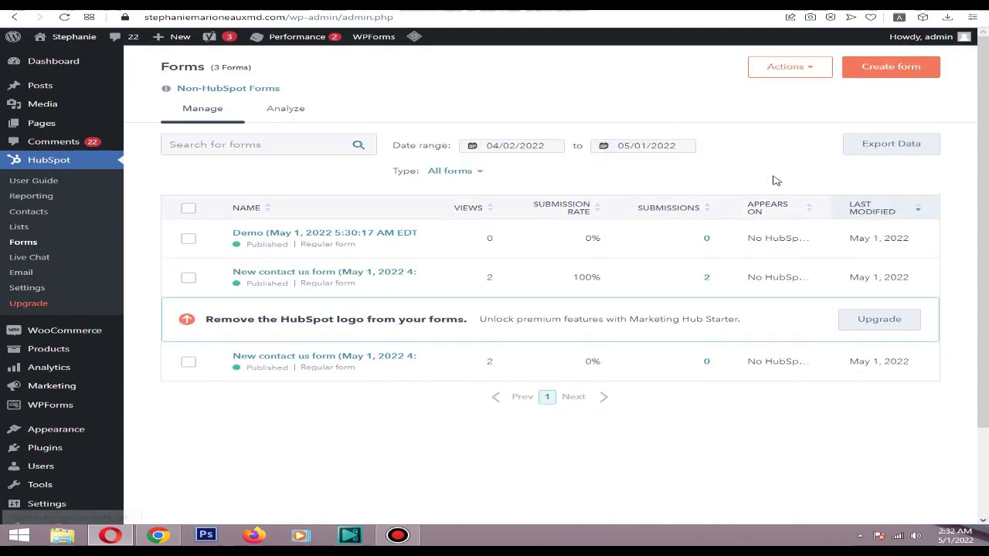
mouse_move(247, 234)
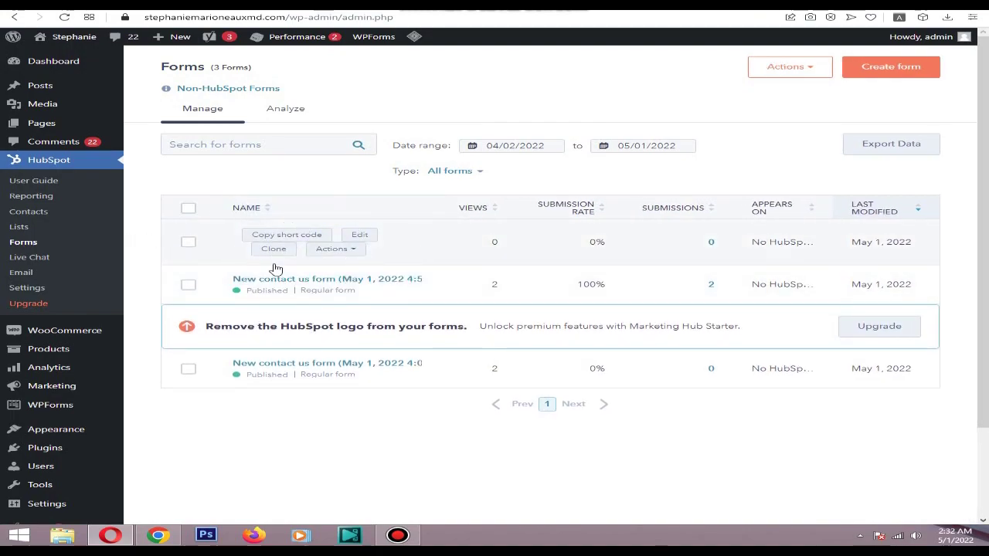
In the HubSpot web app, switch to the account owning Demo and open Marketing > Forms.
left_click(155, 473)
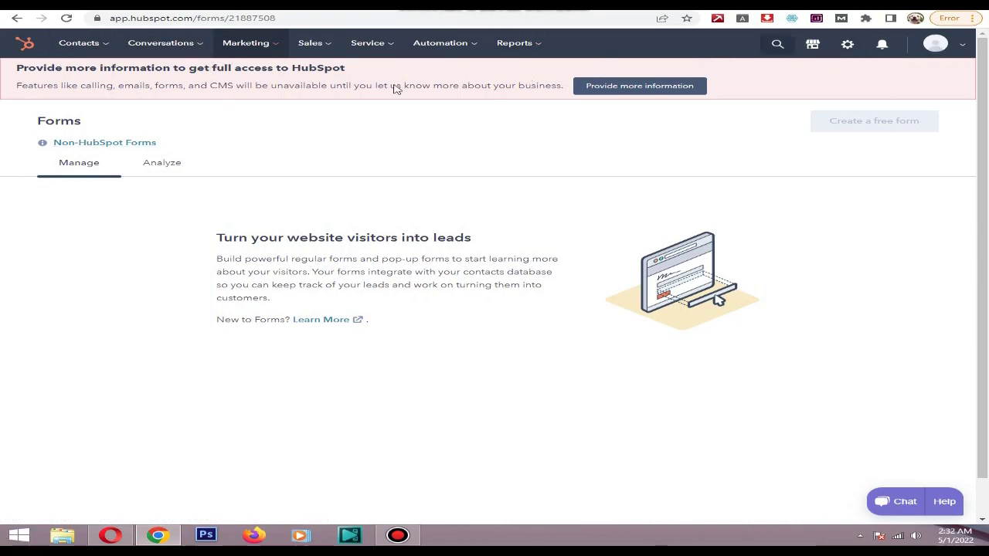
left_click(958, 52)
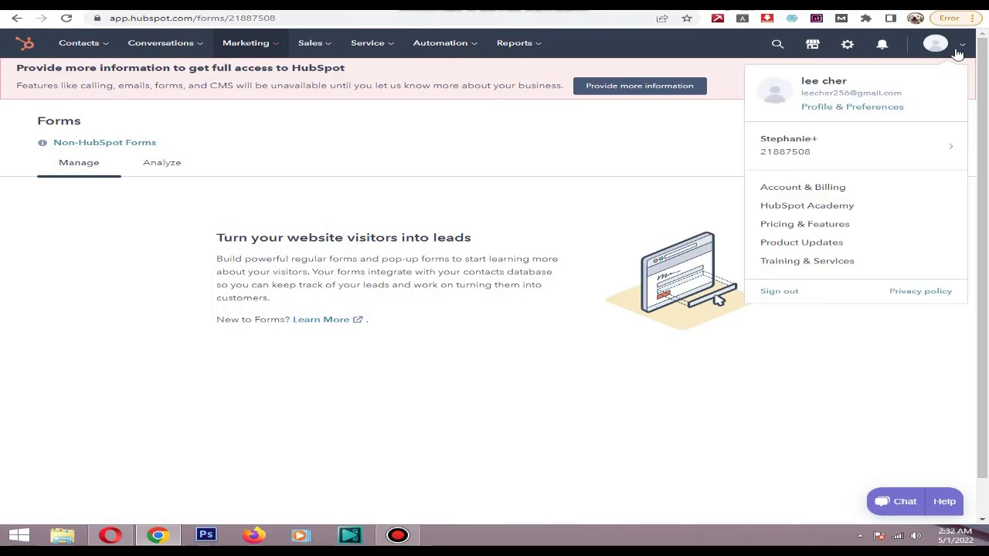
mouse_move(824, 153)
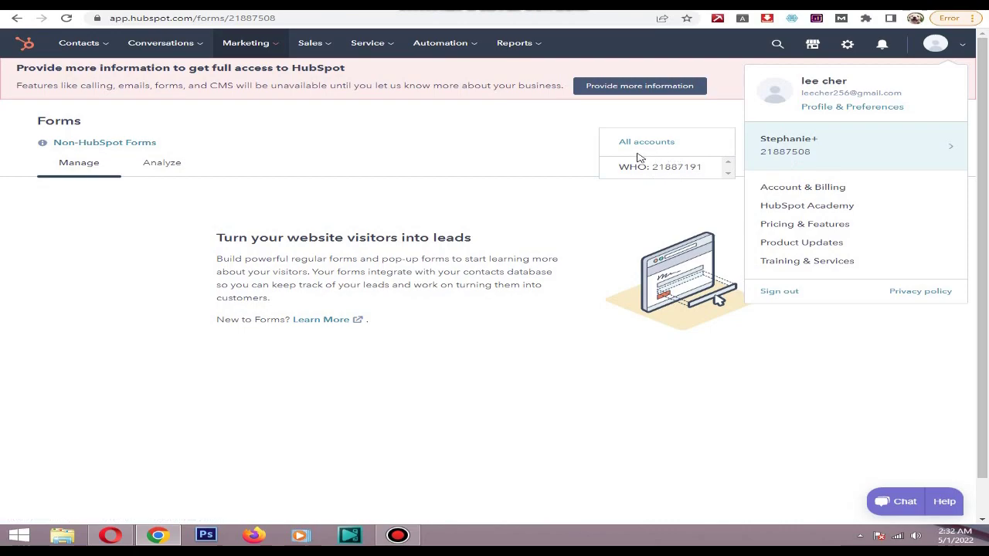
left_click(656, 171)
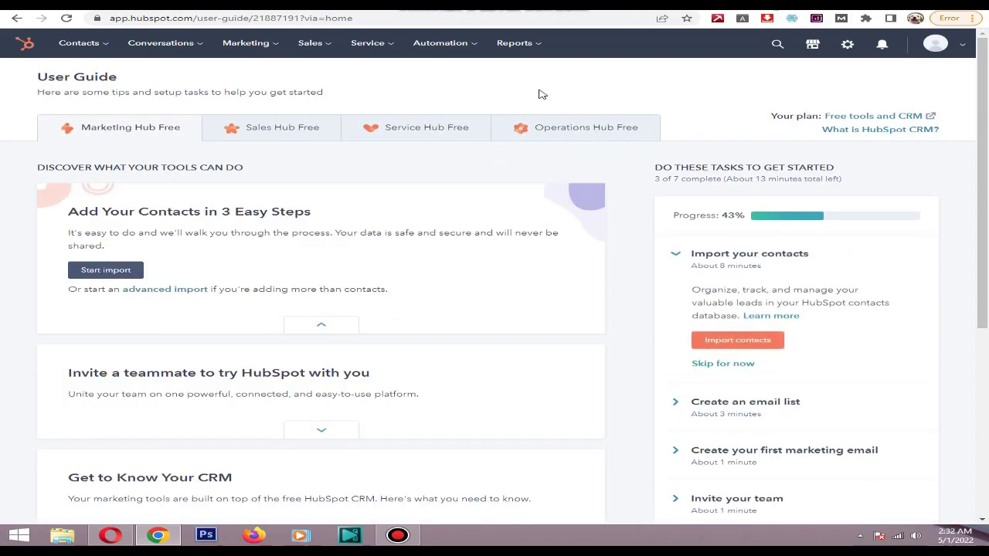
left_click(258, 48)
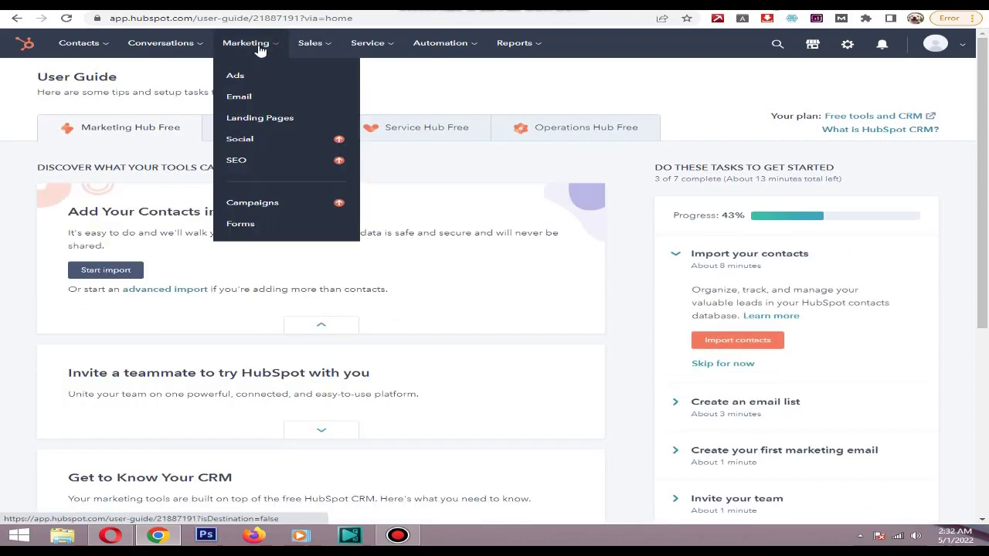
left_click(251, 227)
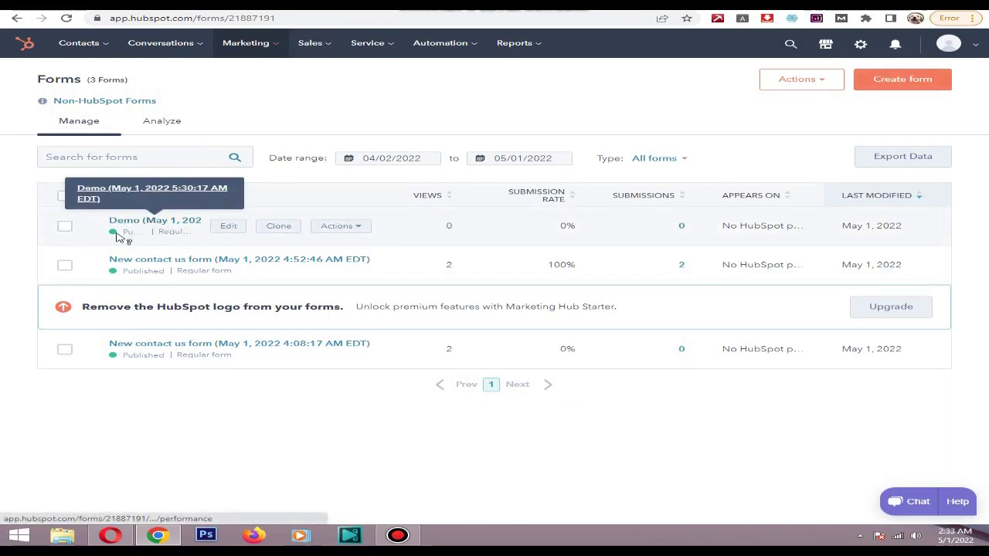
left_click(186, 223)
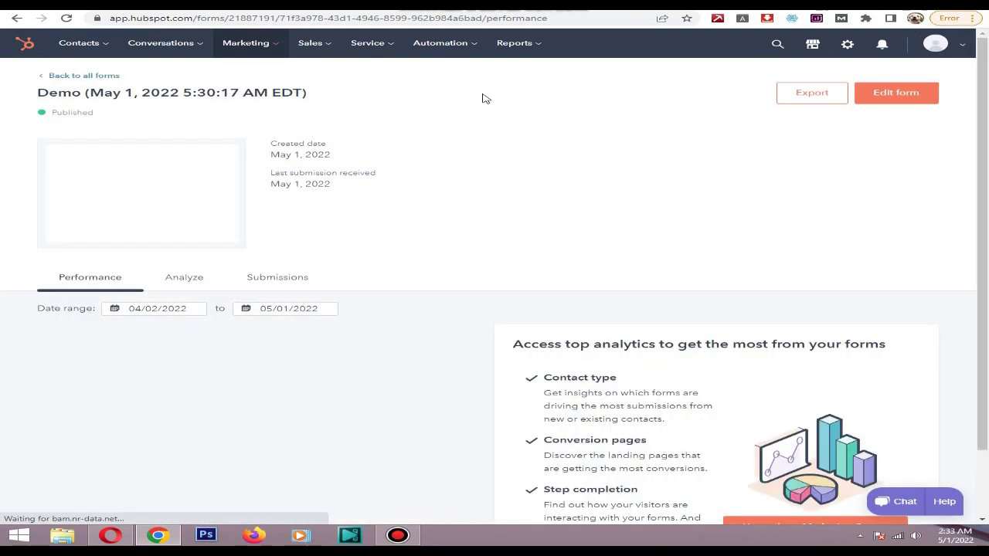
scroll(504, 107, "down", 2)
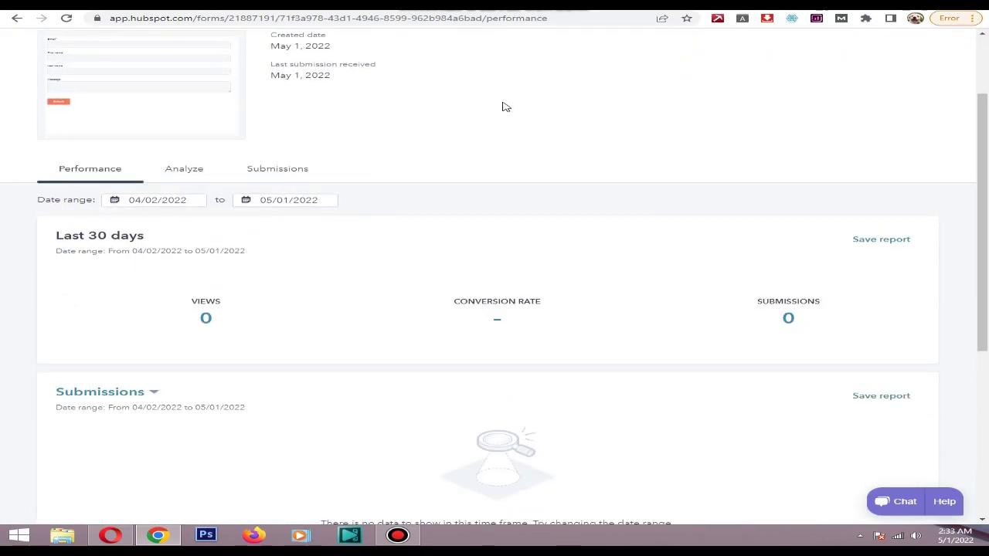
scroll(506, 107, "down", 5)
scroll(506, 107, "up", 7)
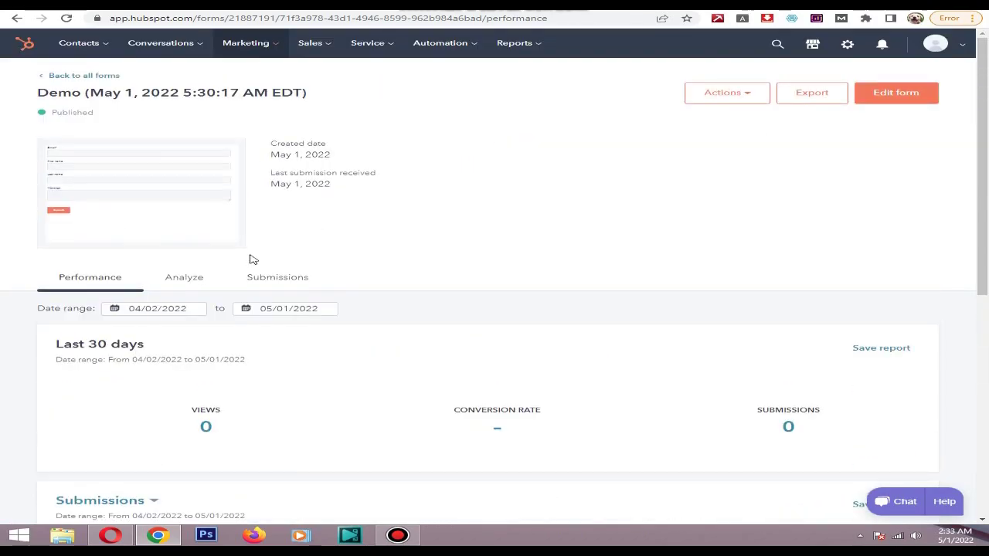
left_click(280, 280)
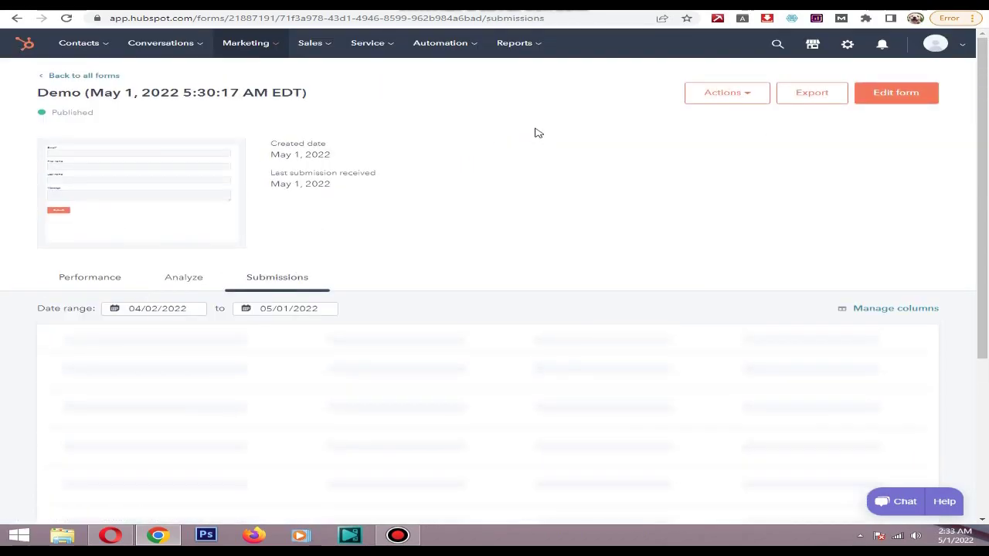
scroll(538, 133, "down", 2)
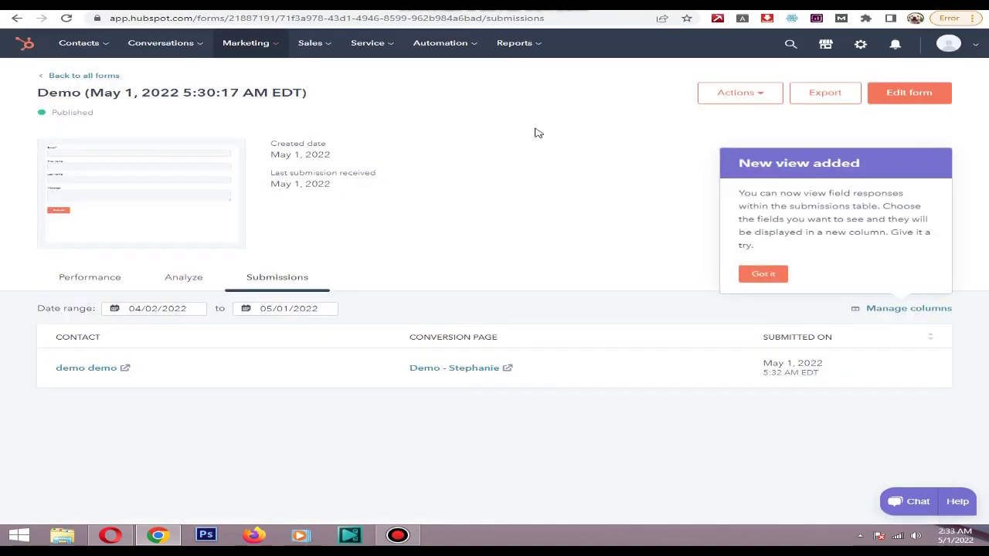
mouse_move(461, 354)
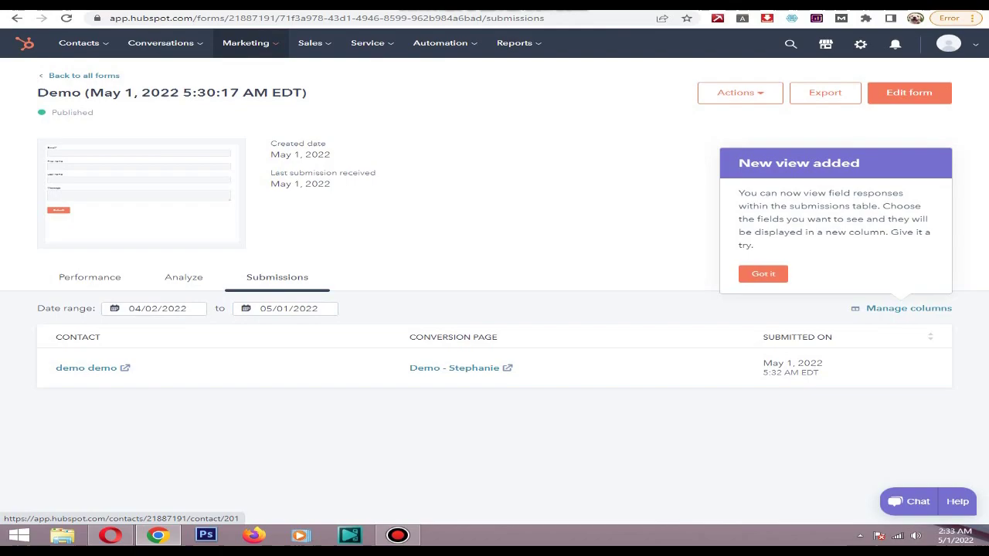
left_click(87, 368)
key("ctrl+w")
mouse_move(103, 368)
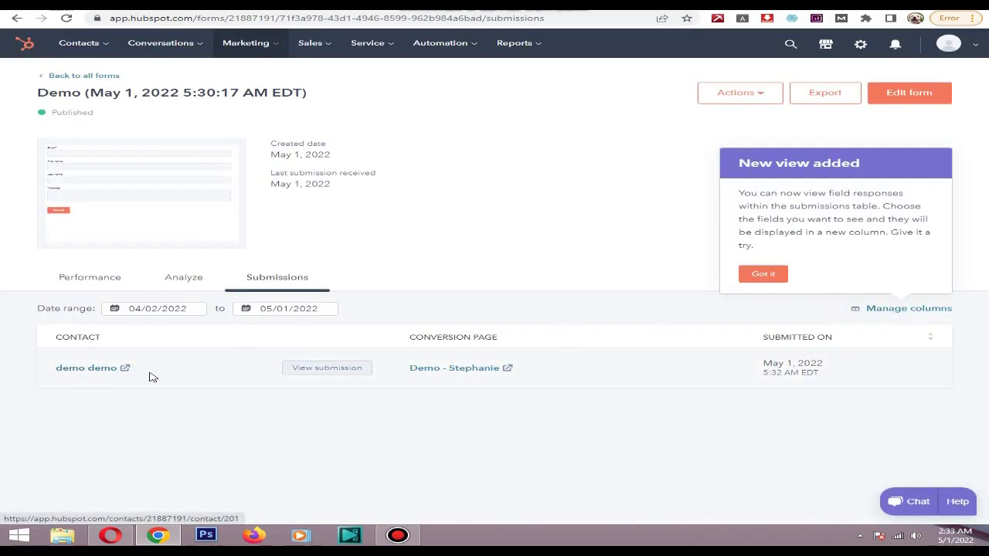
Inspect the demo submission's details, then go back to the list of all forms.
left_click(327, 368)
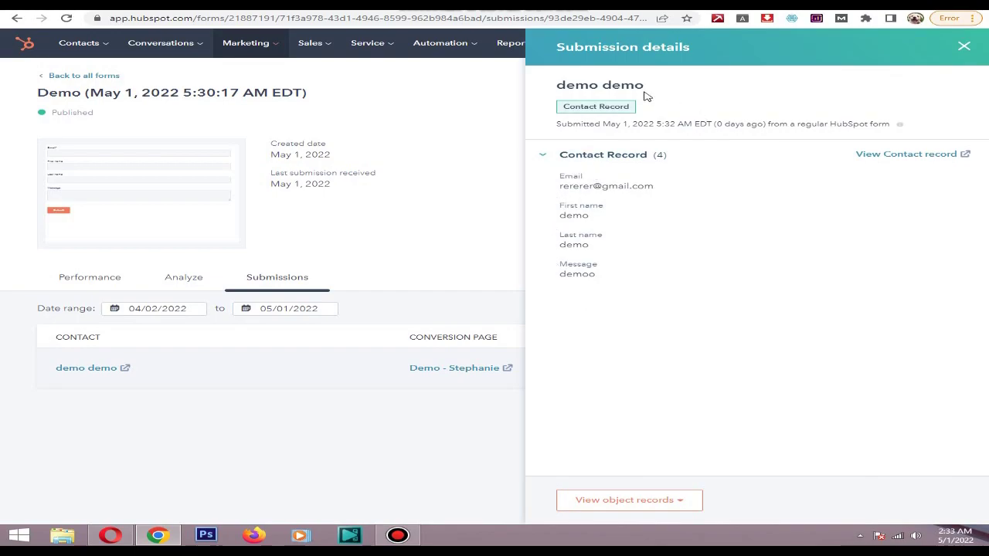
left_click(966, 48)
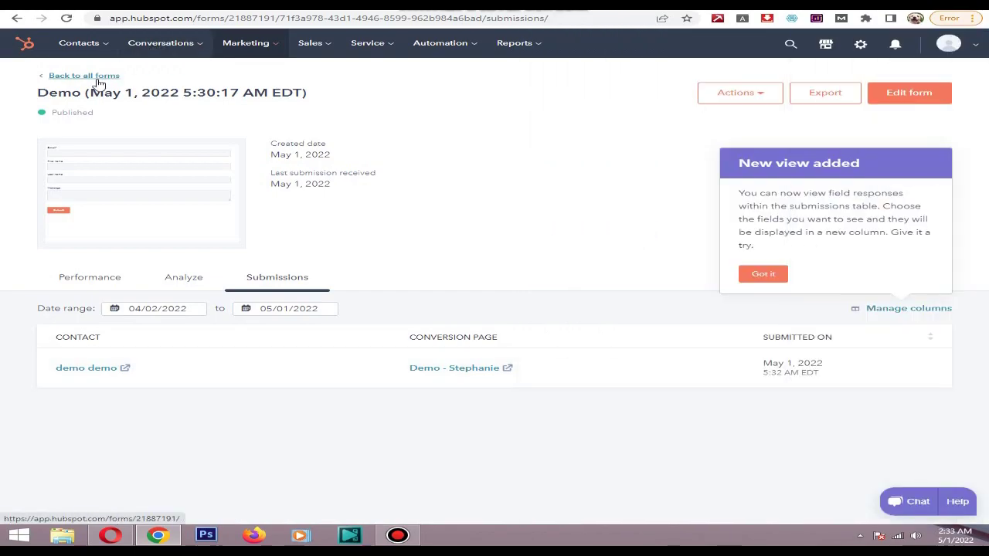
left_click(91, 76)
mouse_move(558, 230)
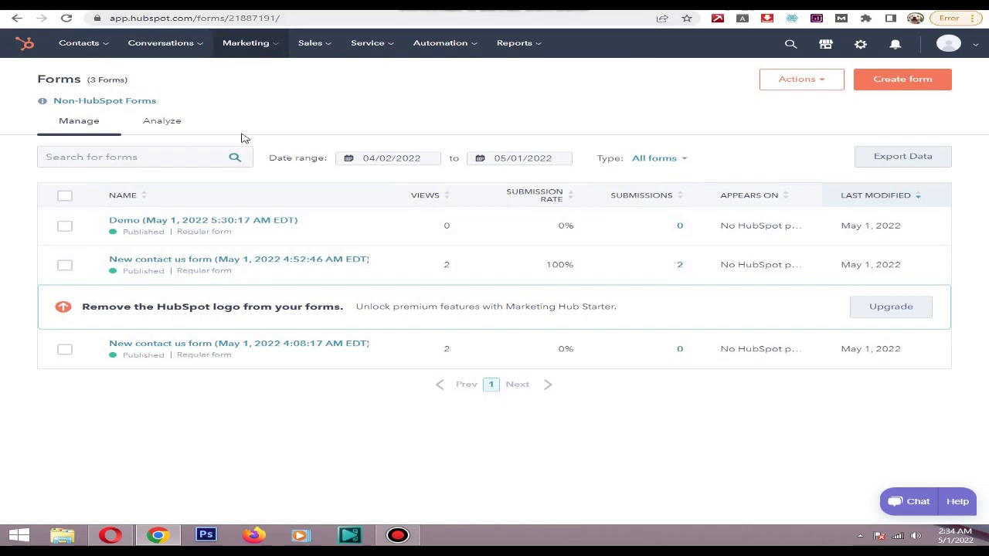
Switch to the Shopify browser and launch the installed HubSpot app from the Apps list.
left_click(111, 536)
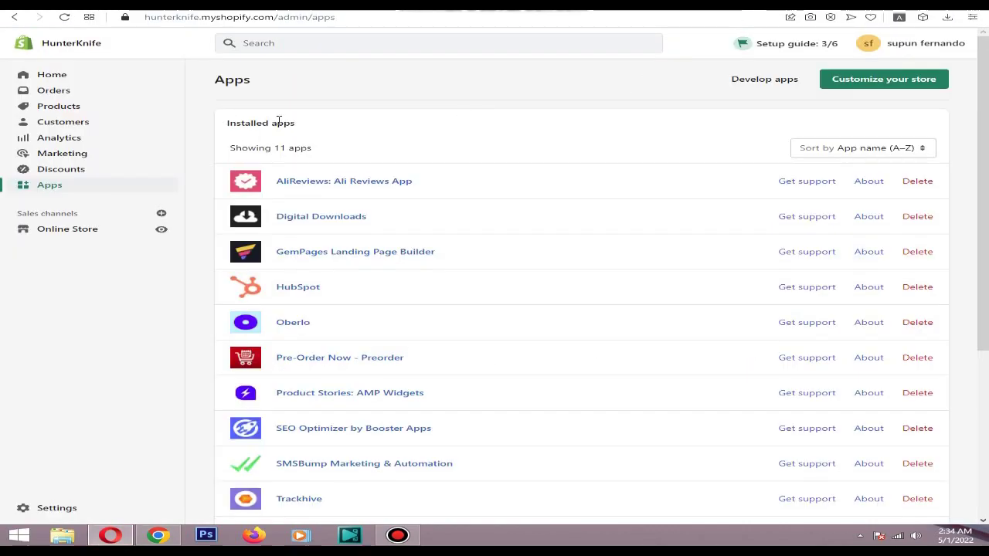
scroll(358, 131, "down", 3)
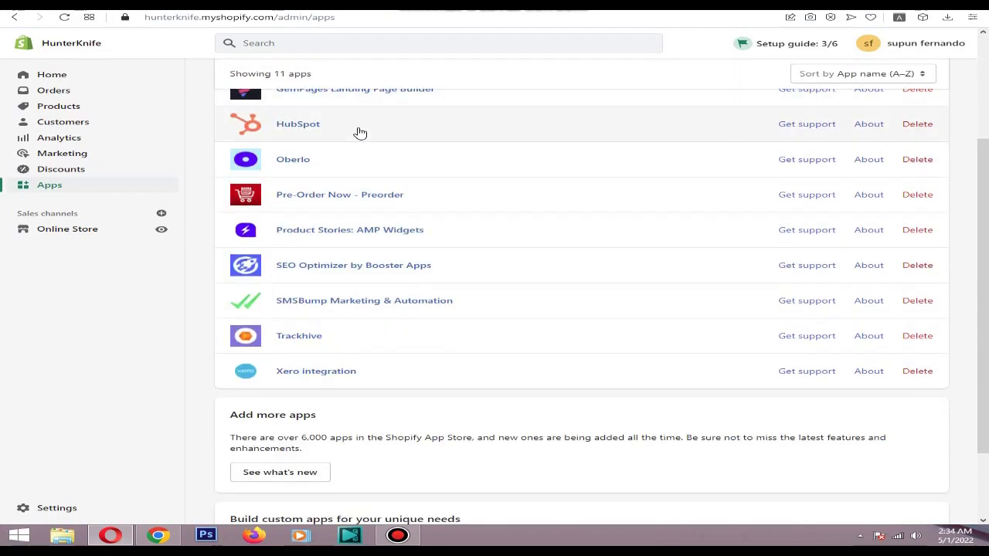
scroll(358, 131, "up", 2)
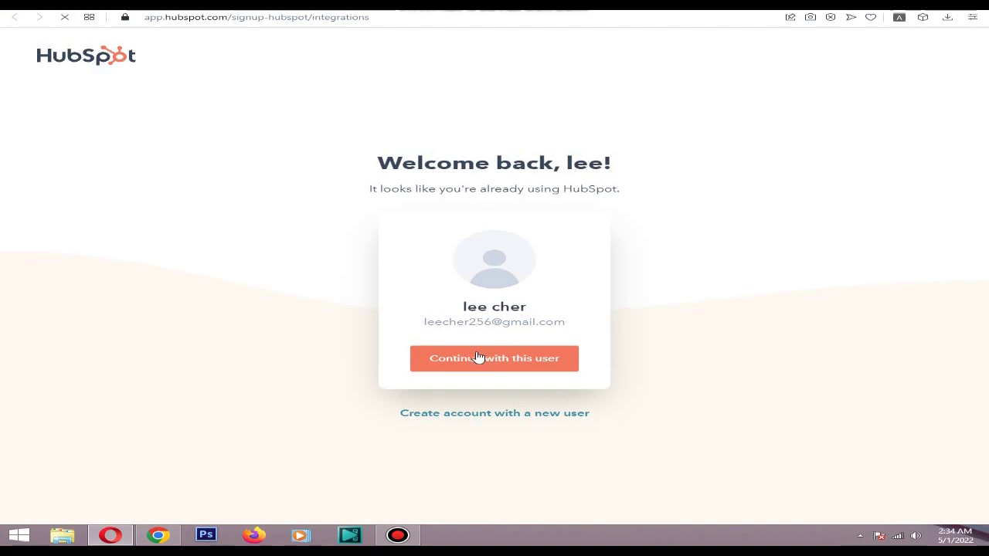
Sign in to HubSpot as the existing user with the hunterknife.shop account.
left_click(499, 351)
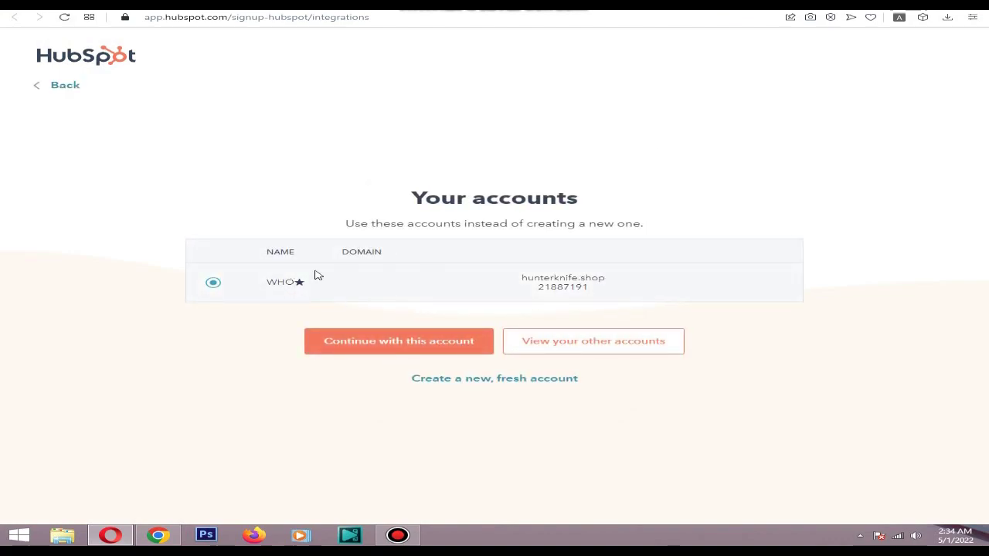
double_click(274, 282)
left_click(461, 317)
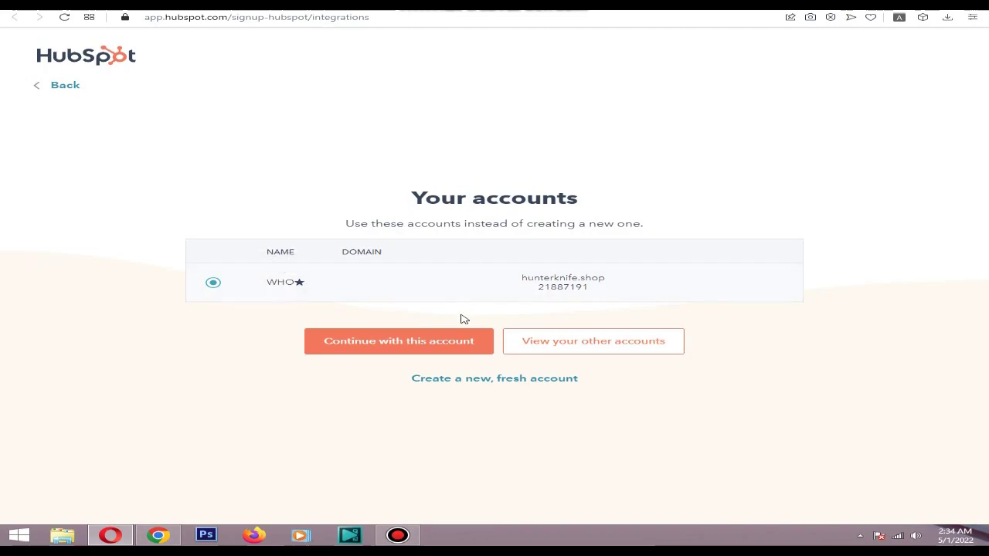
left_click(464, 341)
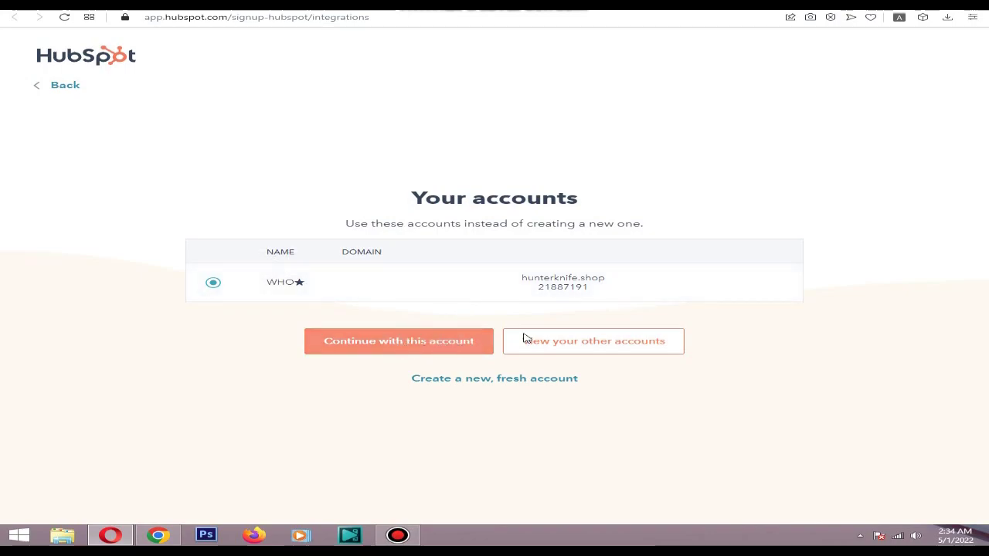
left_click(427, 349)
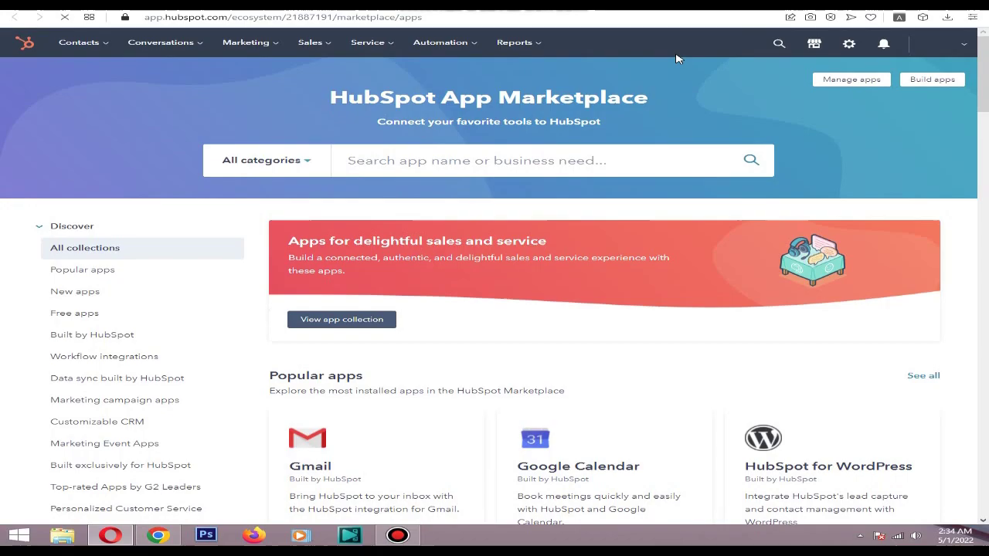
Browse the HubSpot App Marketplace page, then return to the Forms list in Chrome.
scroll(831, 132, "down", 3)
scroll(831, 131, "up", 3)
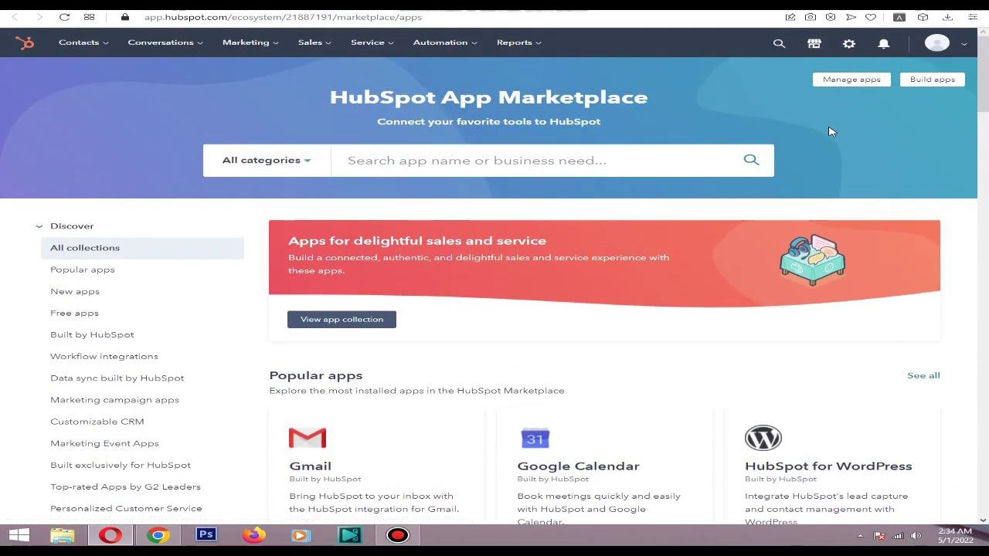
scroll(832, 132, "down", 5)
scroll(831, 131, "up", 4)
scroll(832, 132, "up", 1)
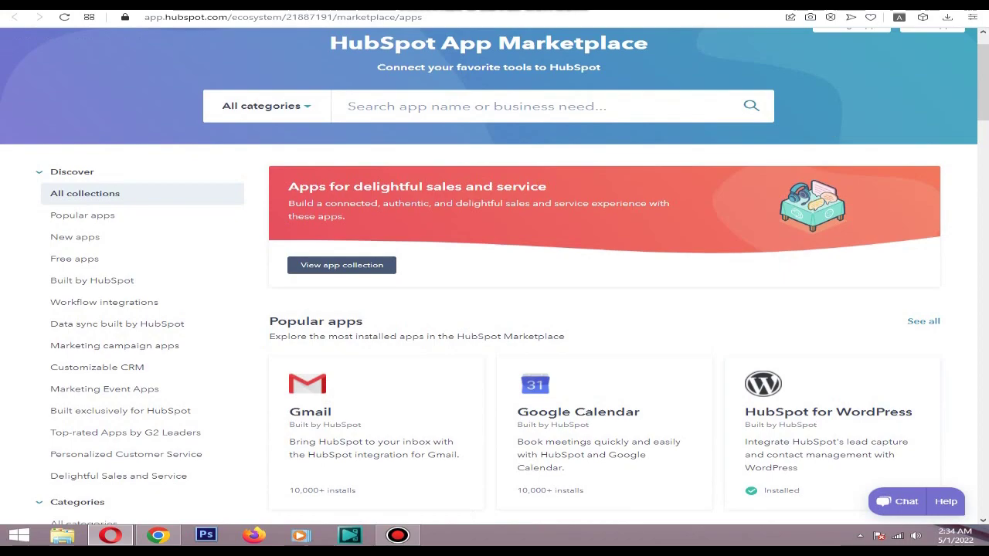
scroll(717, 140, "down", 3)
scroll(717, 140, "up", 3)
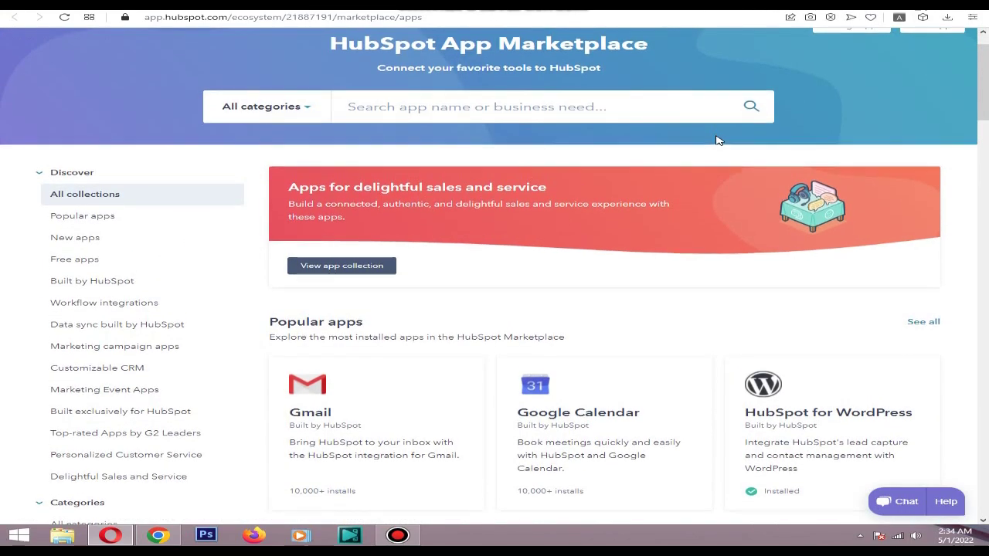
scroll(718, 140, "up", 1)
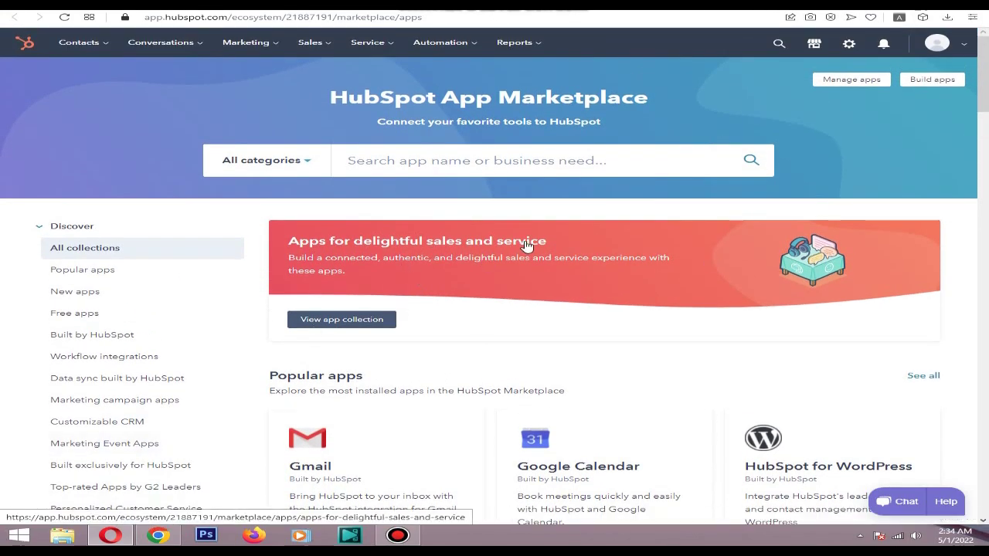
scroll(525, 246, "down", 3)
scroll(497, 192, "up", 3)
left_click(435, 108)
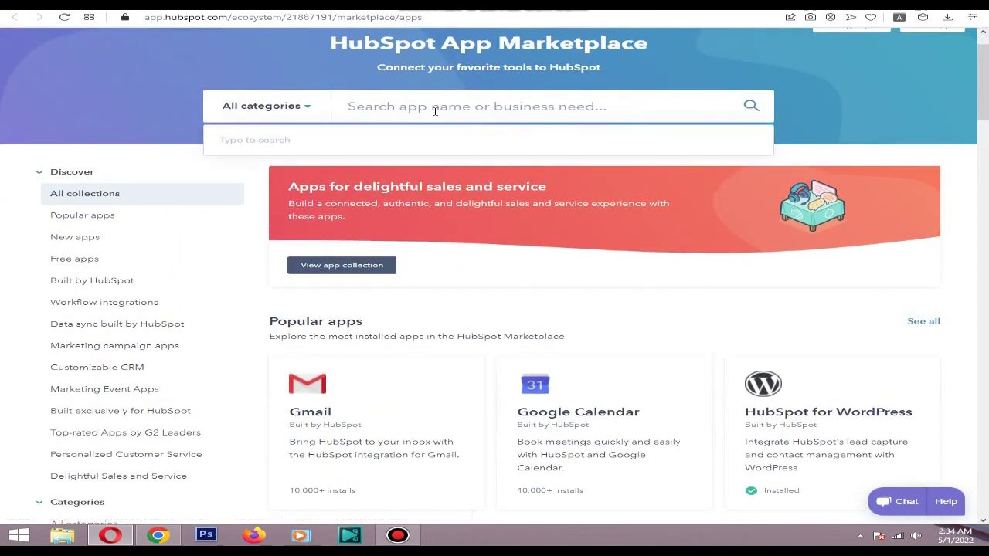
left_click(158, 535)
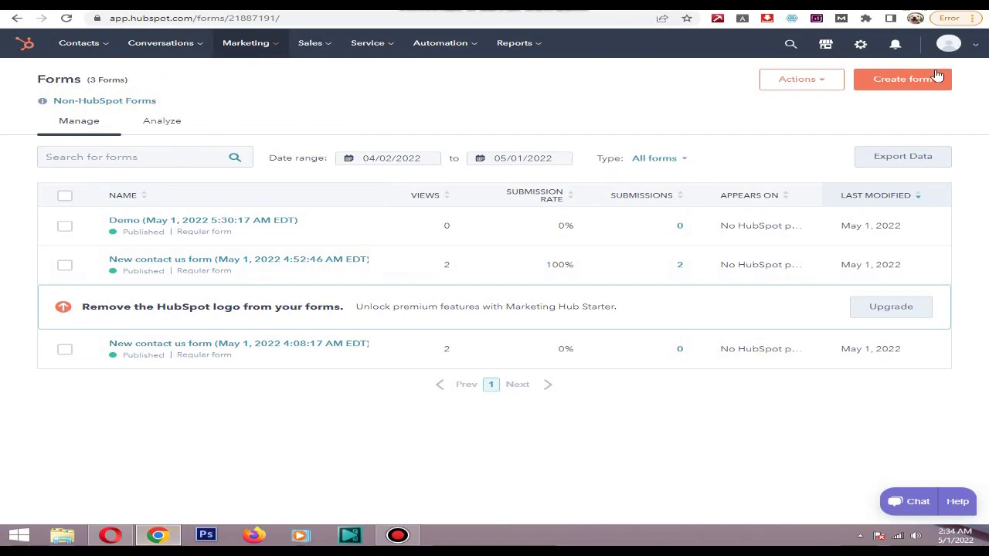
Create an embedded form from the Registration template, opening it as New registration form.
left_click(896, 81)
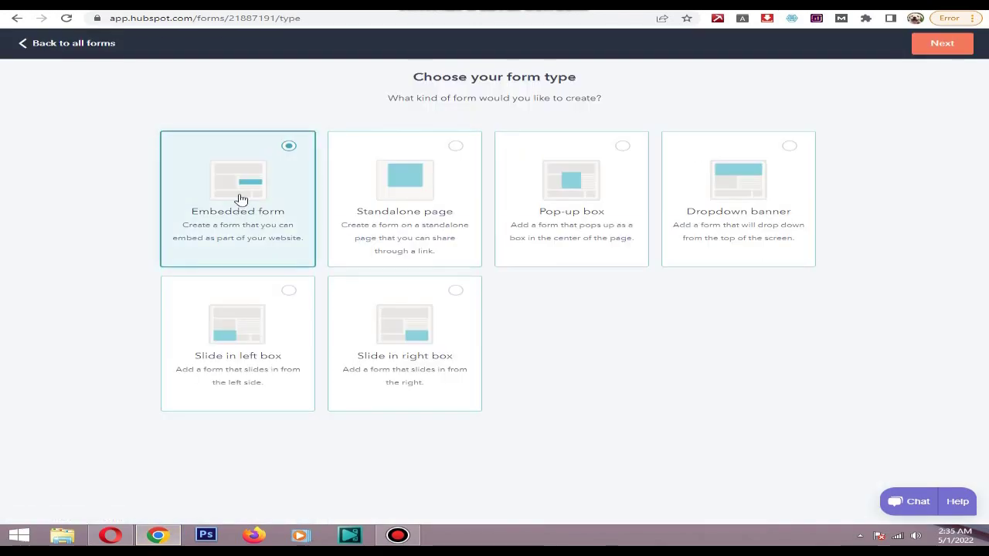
left_click(942, 43)
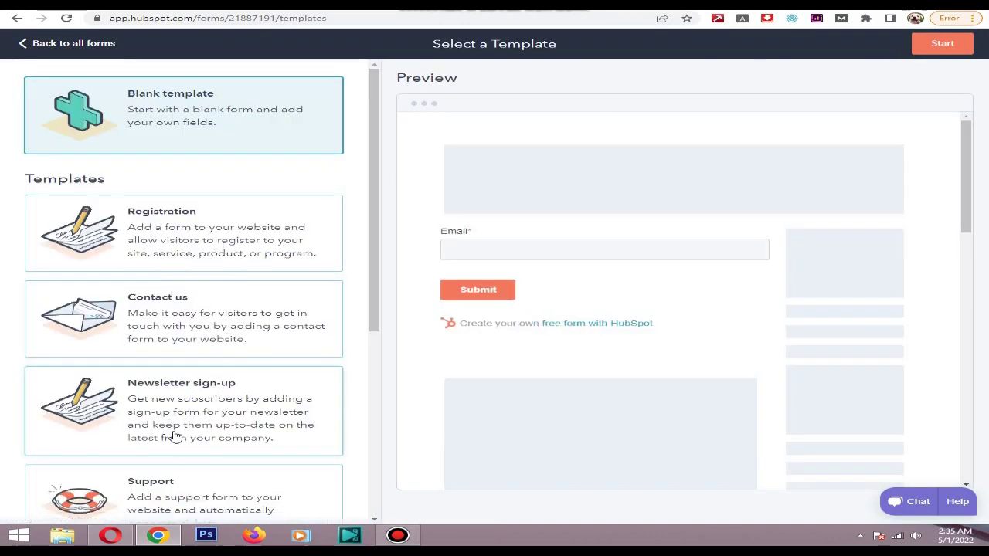
left_click(205, 231)
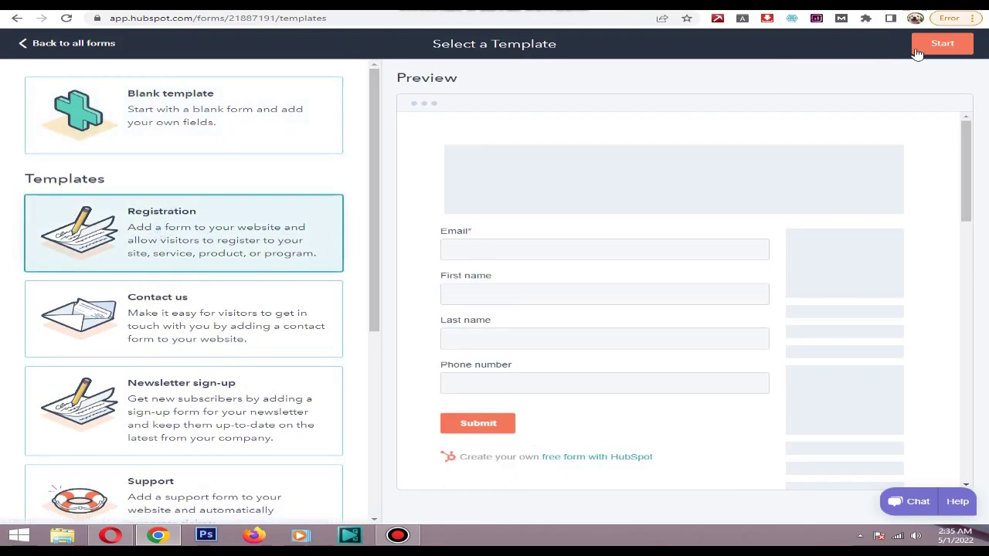
left_click(939, 44)
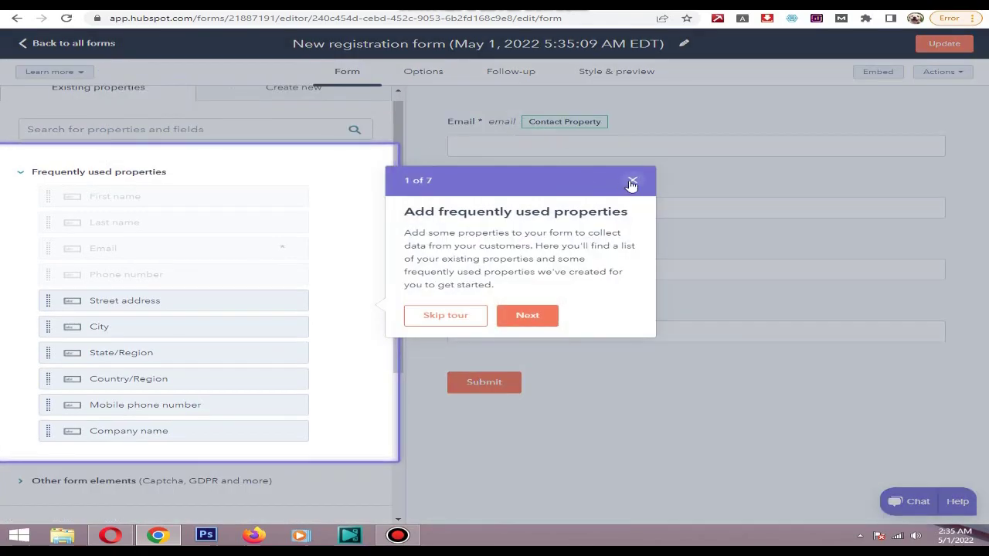
Dismiss the editor tour and rename the form title to 'Demo2'.
left_click(631, 184)
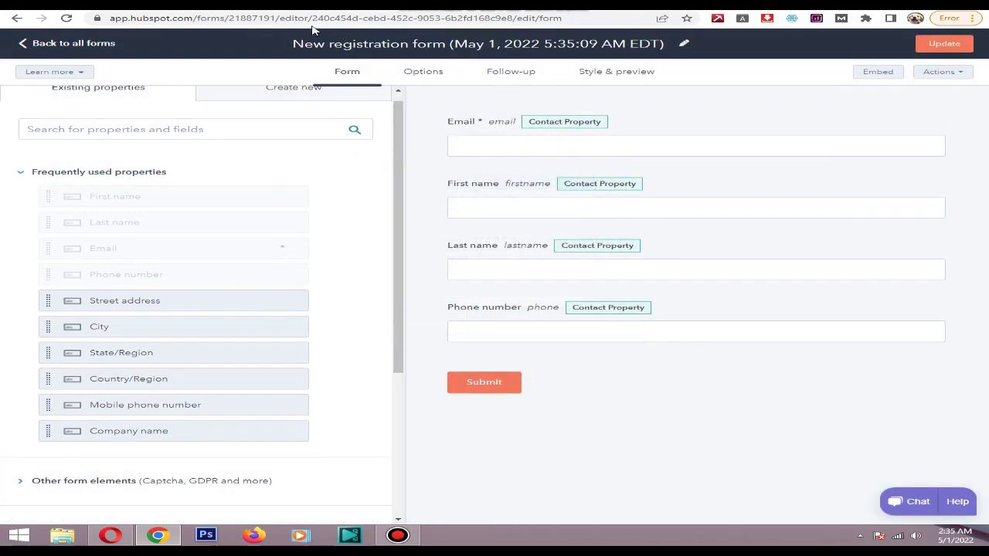
scroll(335, 133, "up", 1)
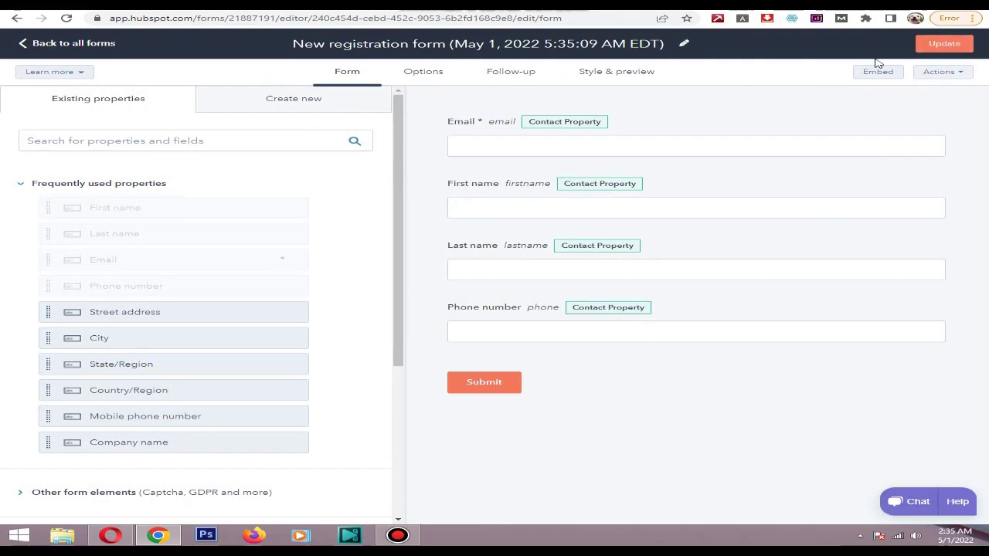
left_click(448, 44)
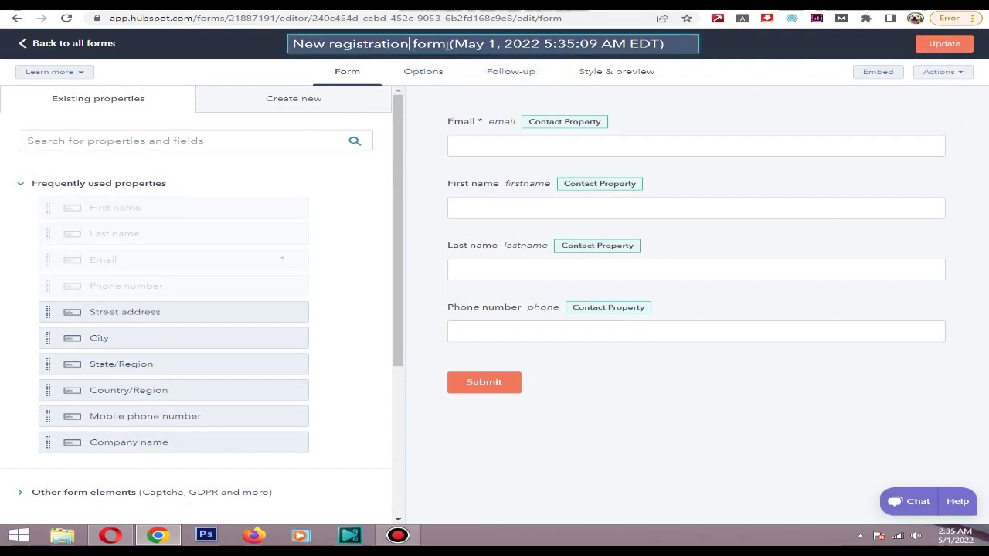
left_click_drag(447, 44, 264, 50)
type("Demo2")
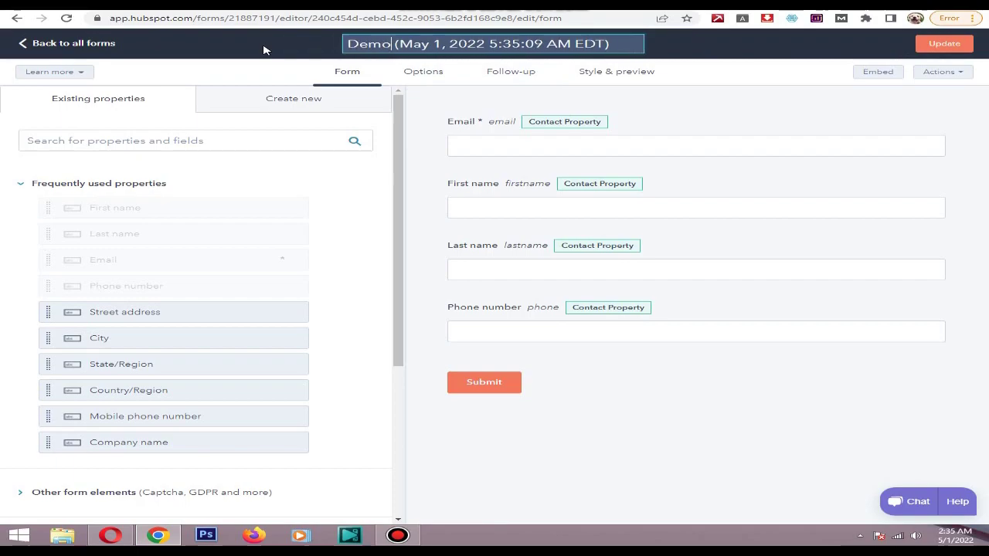
left_click(679, 106)
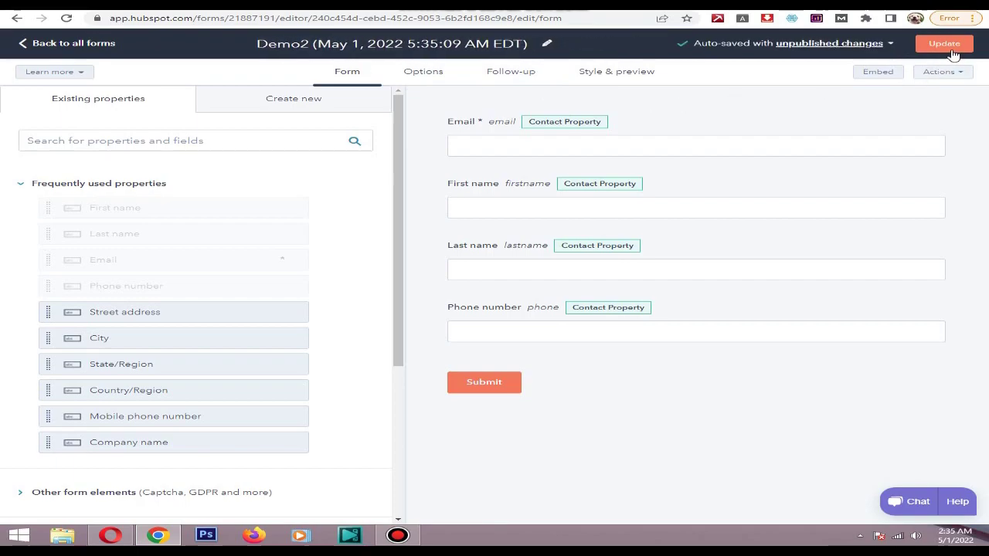
Publish the Demo2 form and copy its share link.
left_click(956, 74)
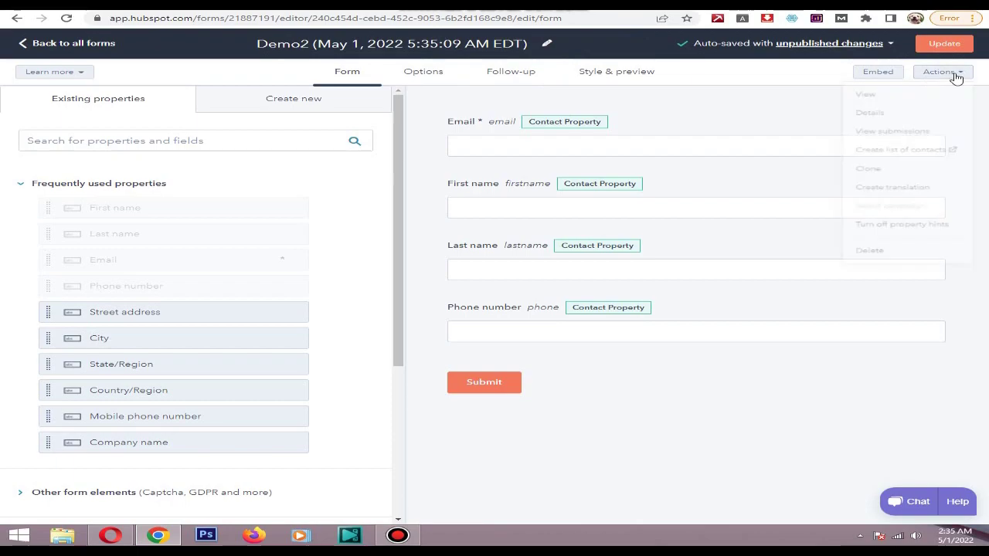
left_click(947, 44)
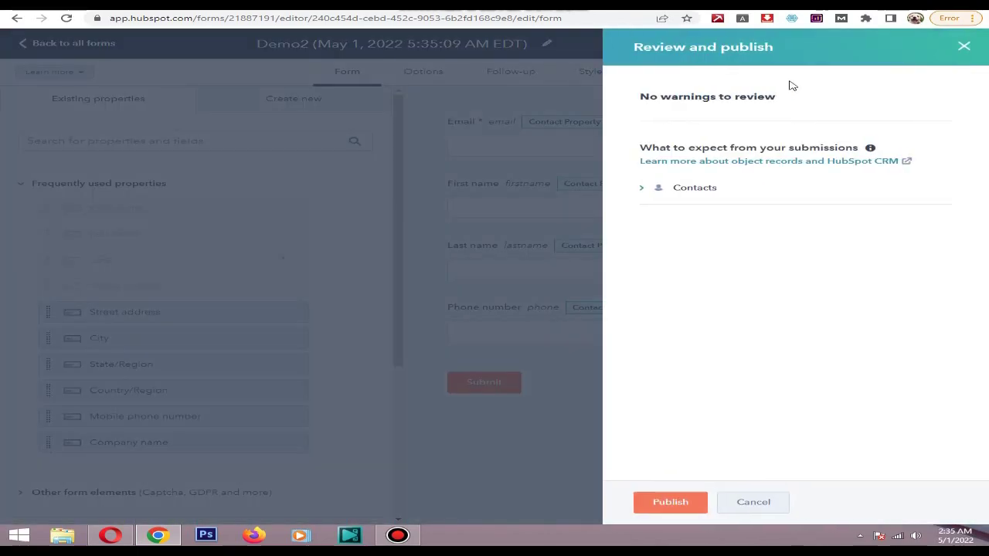
left_click(655, 503)
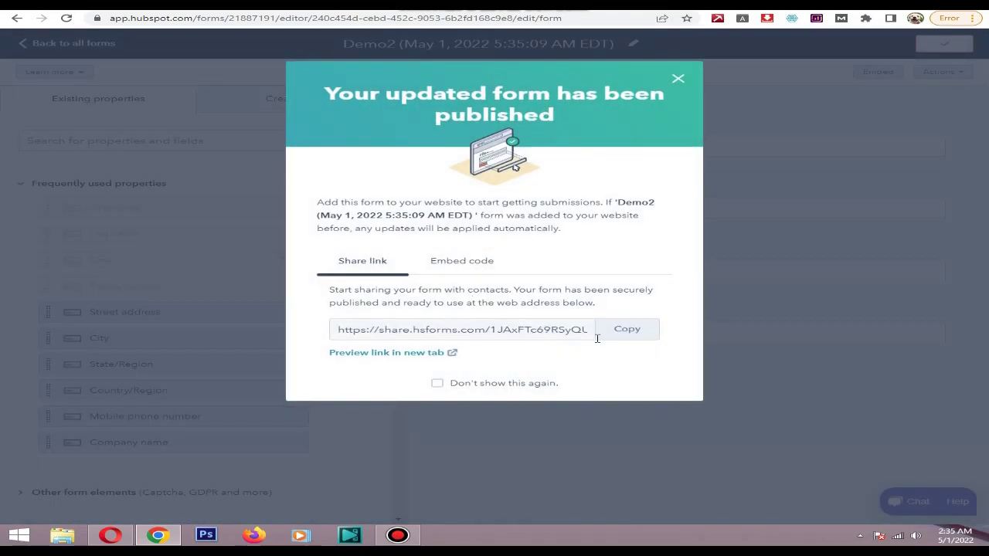
left_click(627, 329)
In the Shopify admin, go to Online Store > Pages and start a new page.
left_click(111, 536)
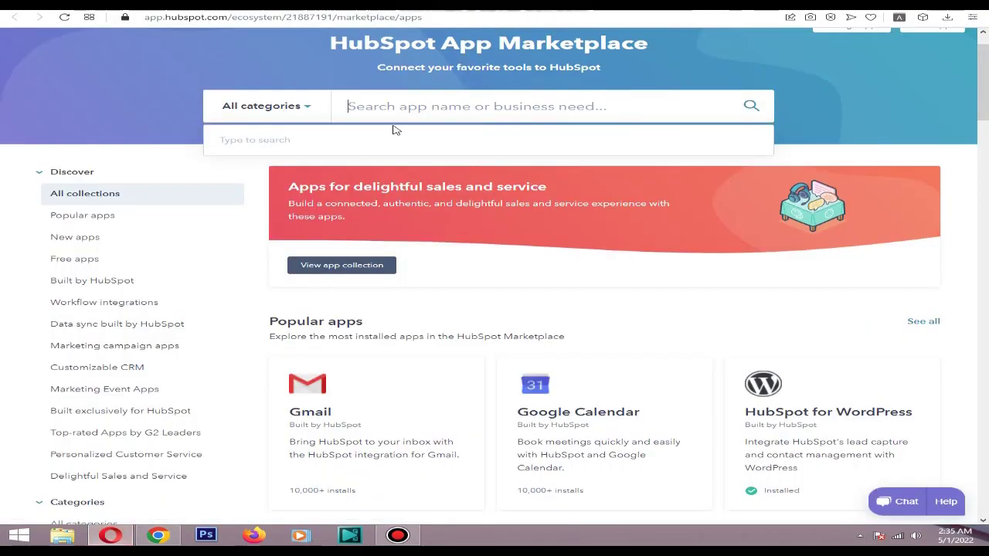
key("ctrl+Tab")
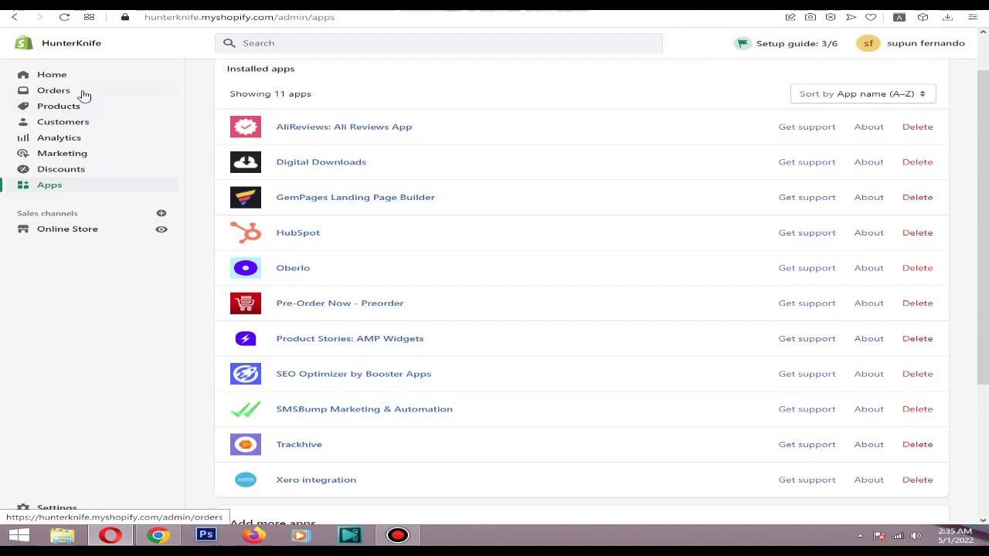
left_click(62, 232)
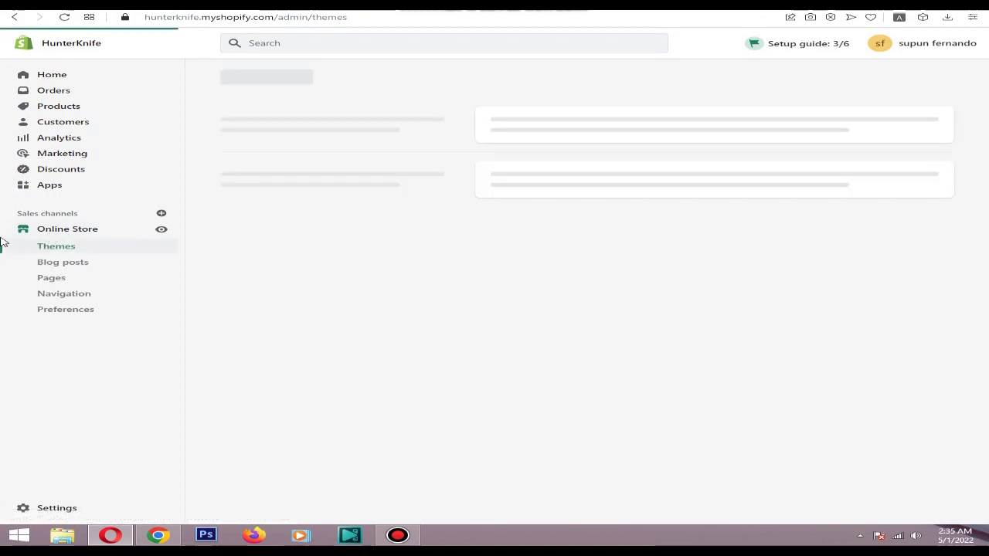
left_click(68, 279)
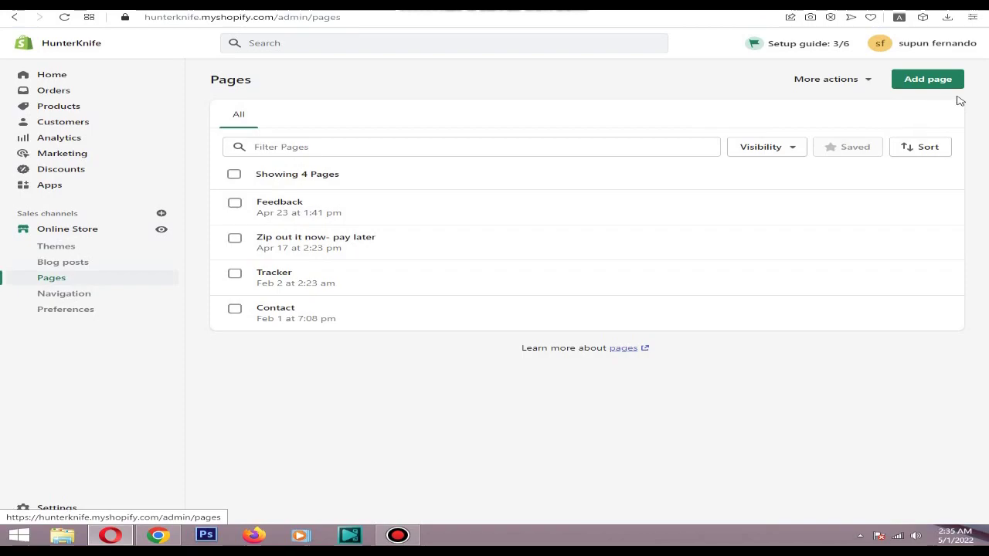
left_click(944, 83)
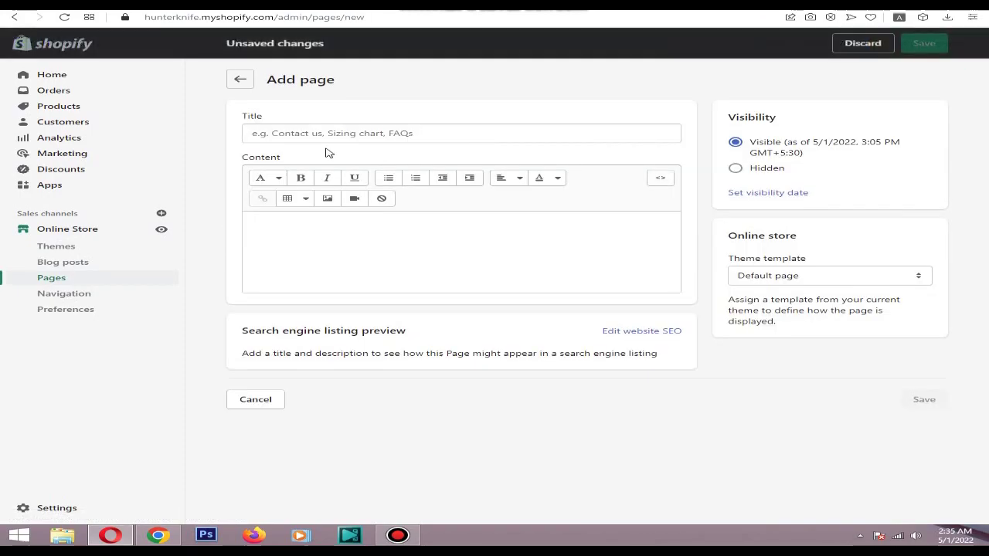
Enter 'Registration' as the new page's title.
left_click(330, 133)
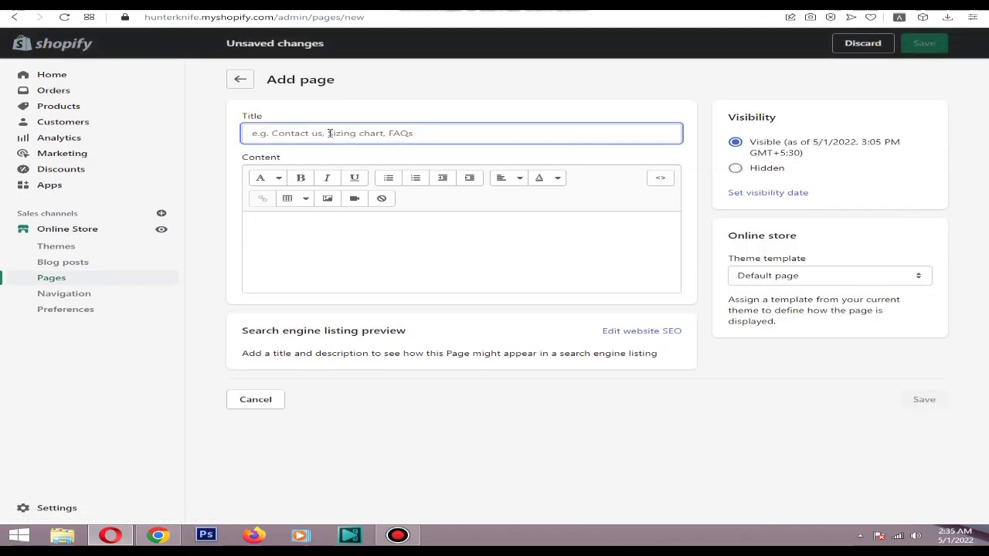
type("Registration")
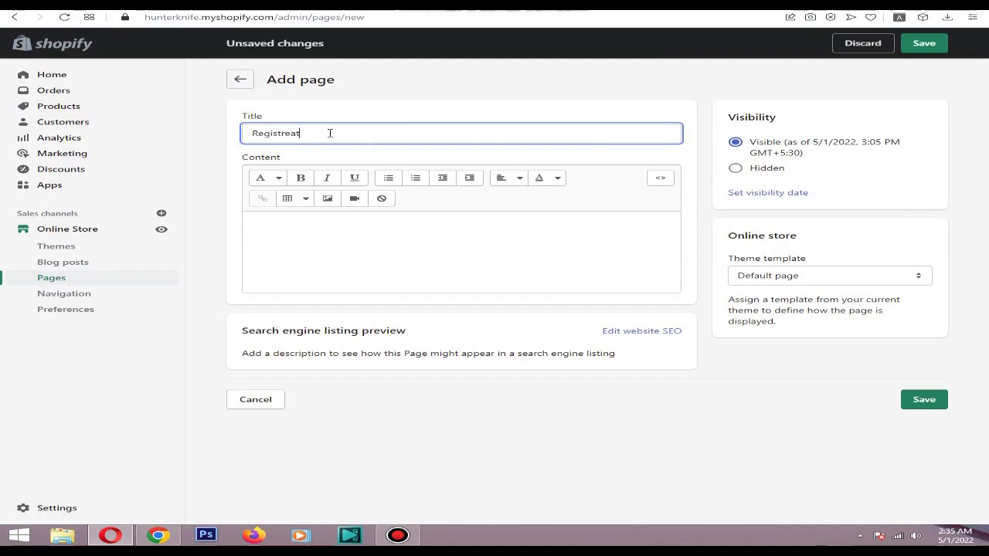
left_click(289, 133)
key("BackSpace")
left_click(394, 108)
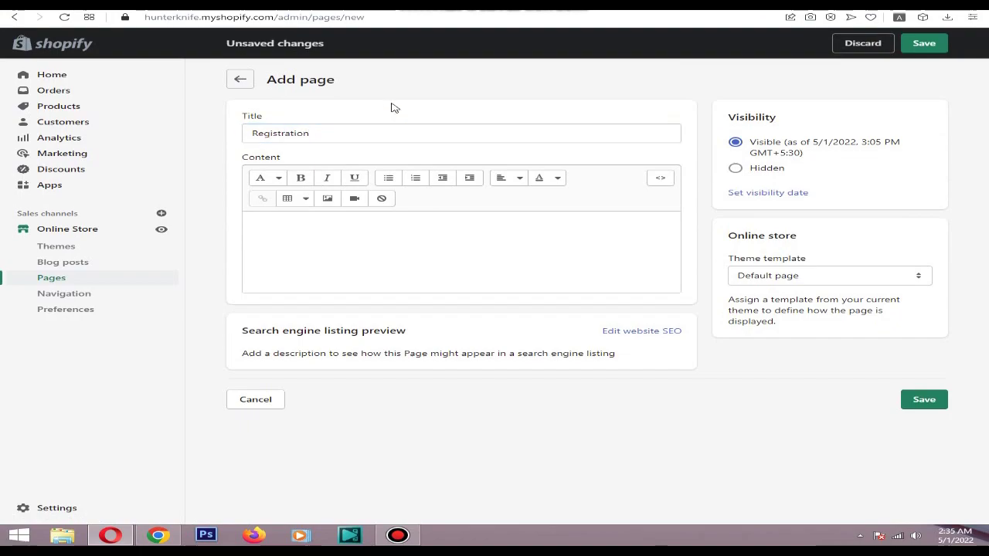
Switch the page content to HTML view and paste in the HubSpot form share link.
left_click(323, 229)
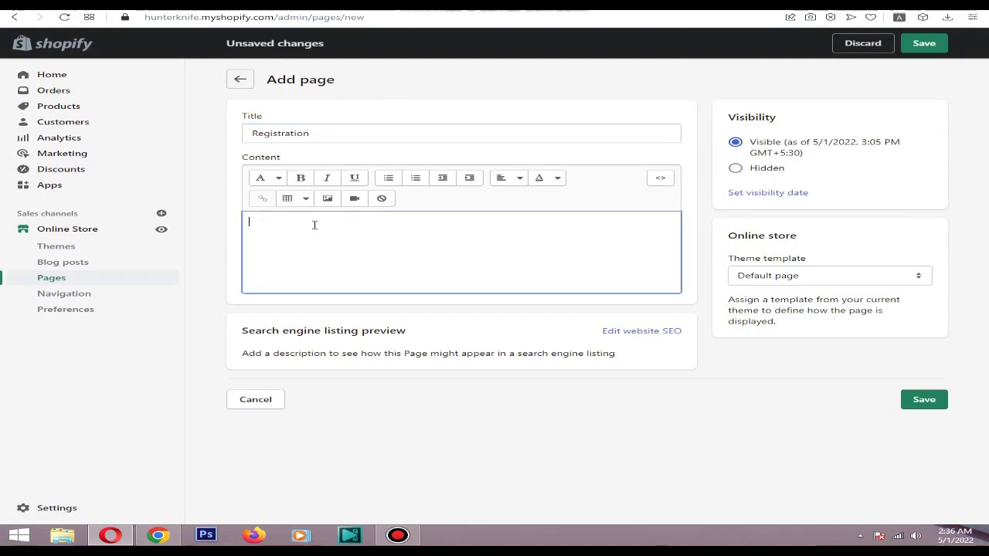
left_click(663, 180)
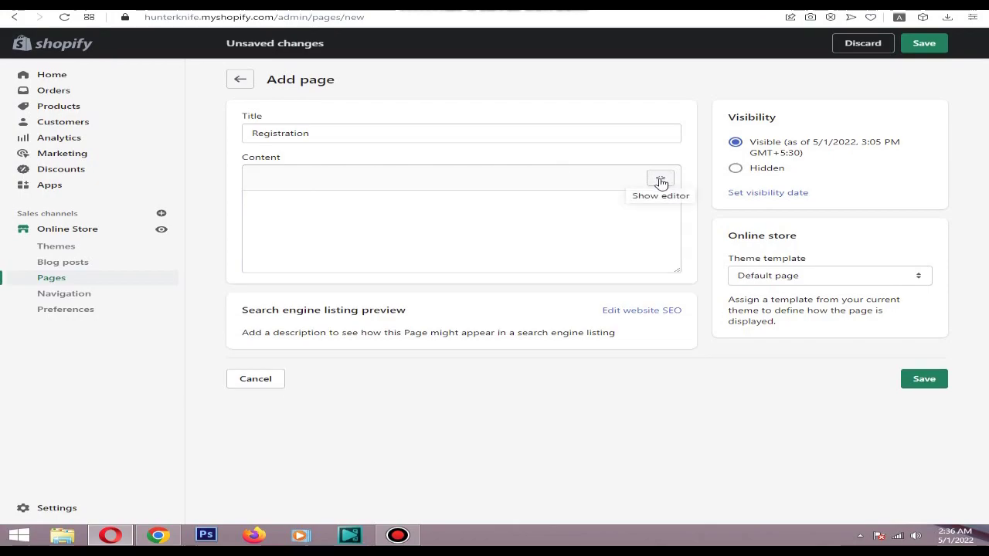
left_click(334, 205)
key("ctrl+v")
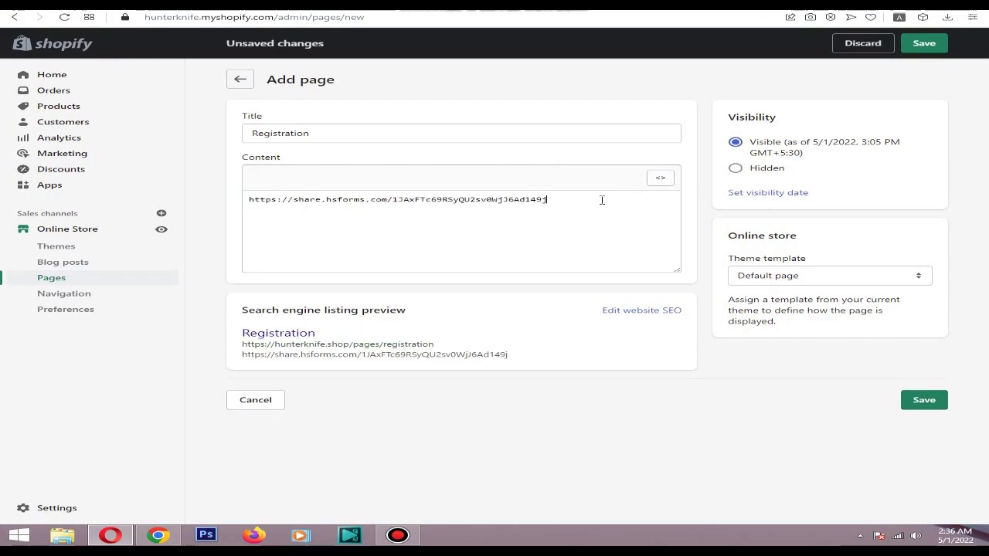
left_click_drag(602, 200, 239, 210)
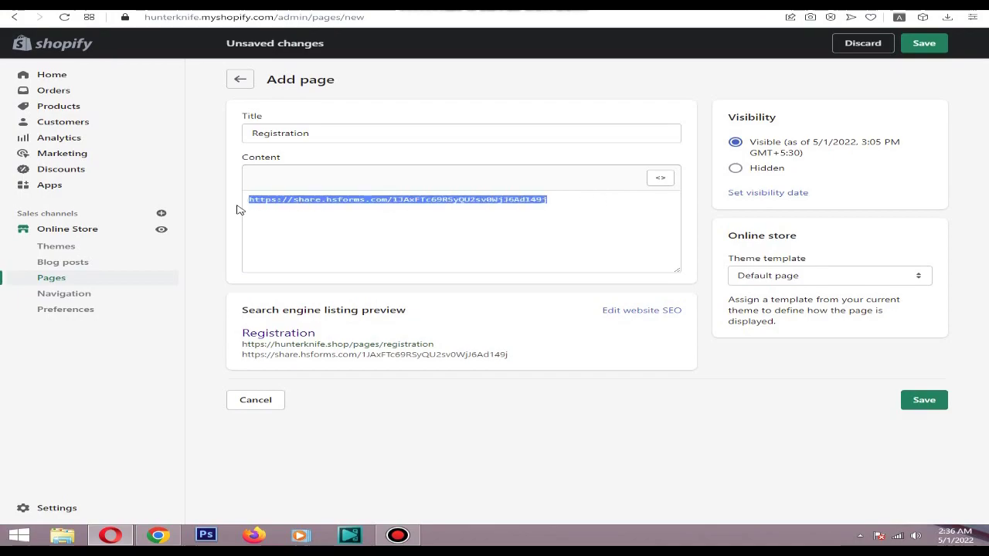
left_click(352, 199)
left_click_drag(598, 205, 231, 211)
left_click(369, 205)
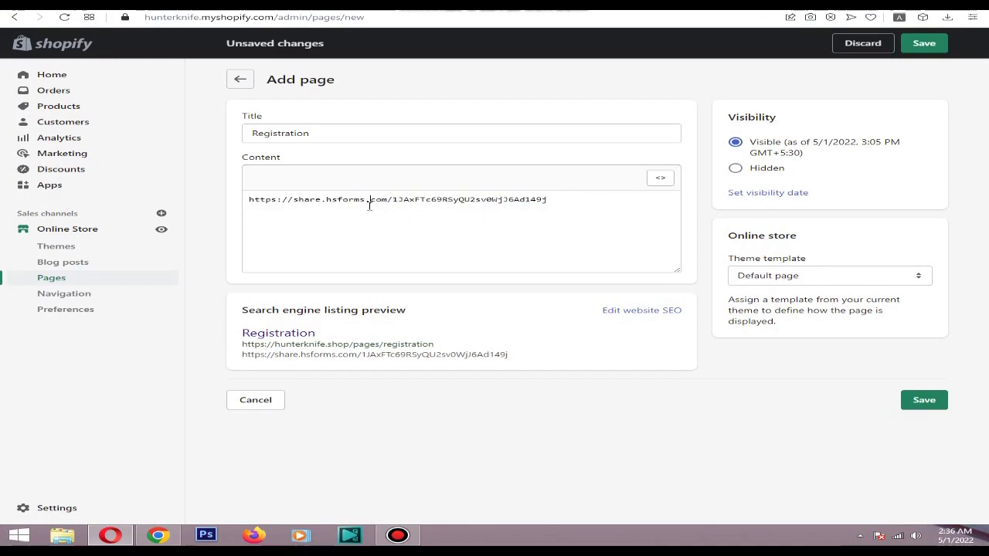
left_click_drag(578, 203, 176, 203)
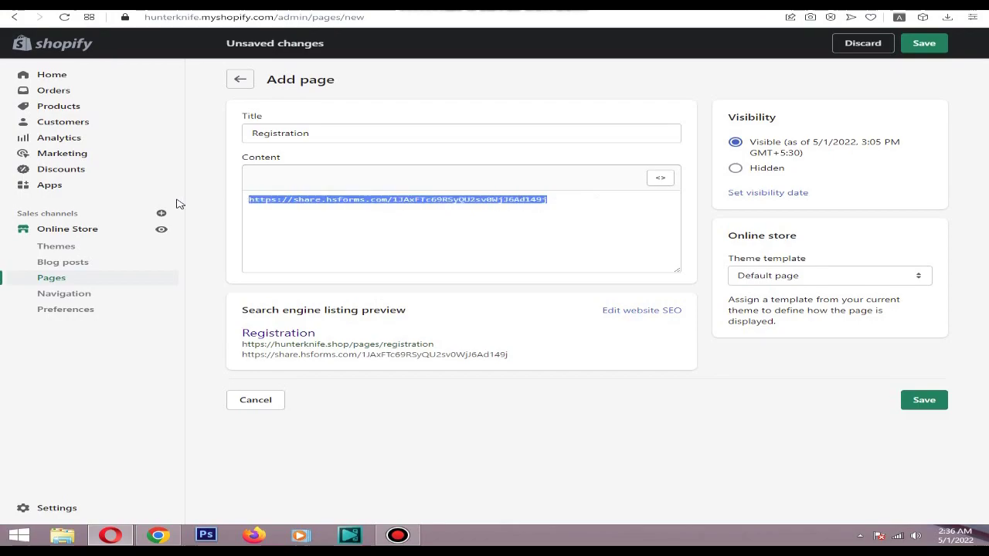
left_click(342, 200)
left_click_drag(592, 204, 256, 204)
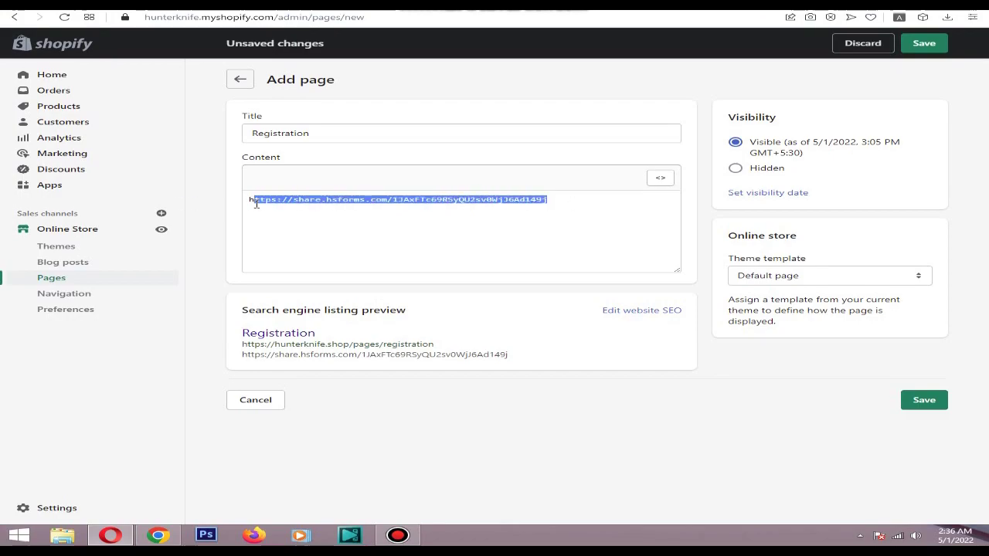
left_click(333, 203)
Replace the pasted link with the Demo2 form's embed code and save the Registration page.
left_click(157, 535)
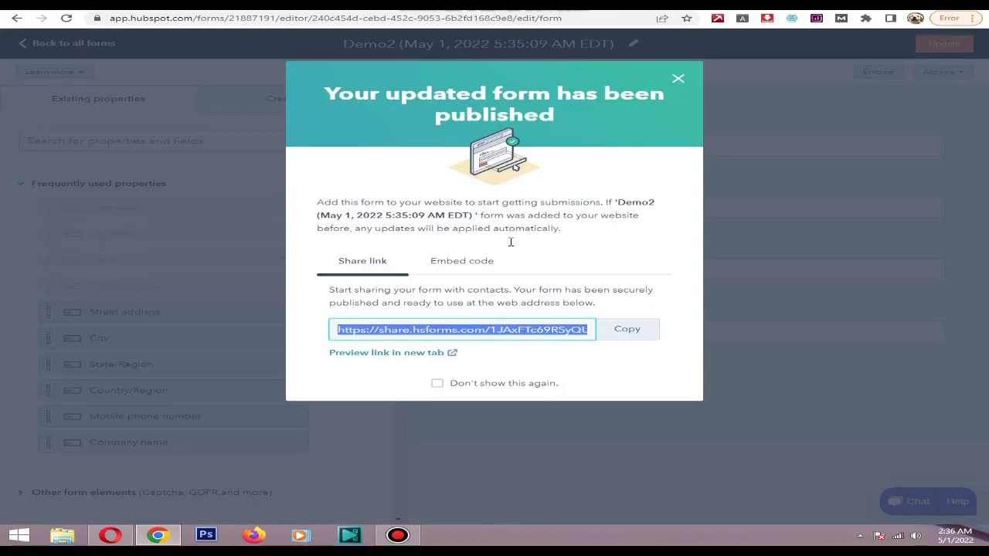
left_click(453, 262)
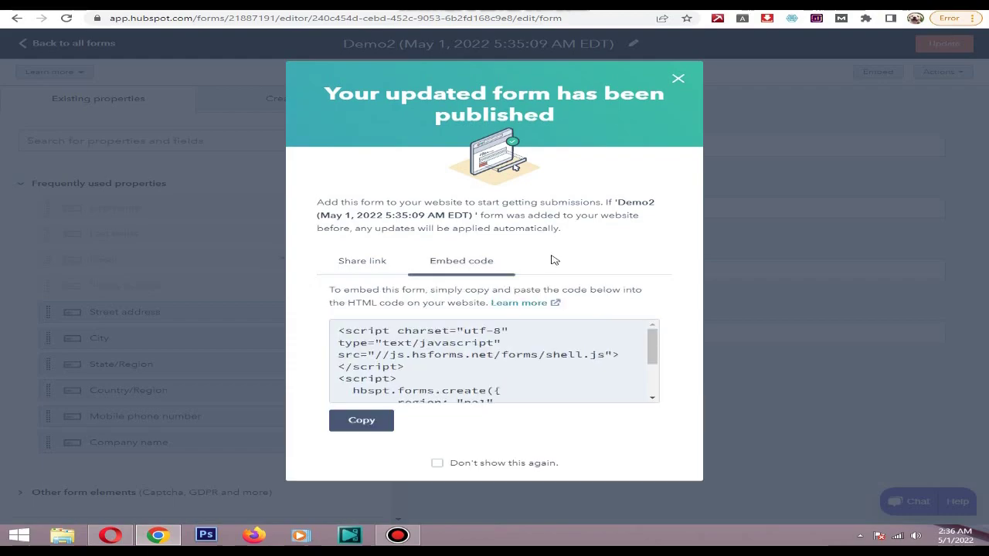
left_click(371, 420)
left_click(110, 535)
triple_click(399, 225)
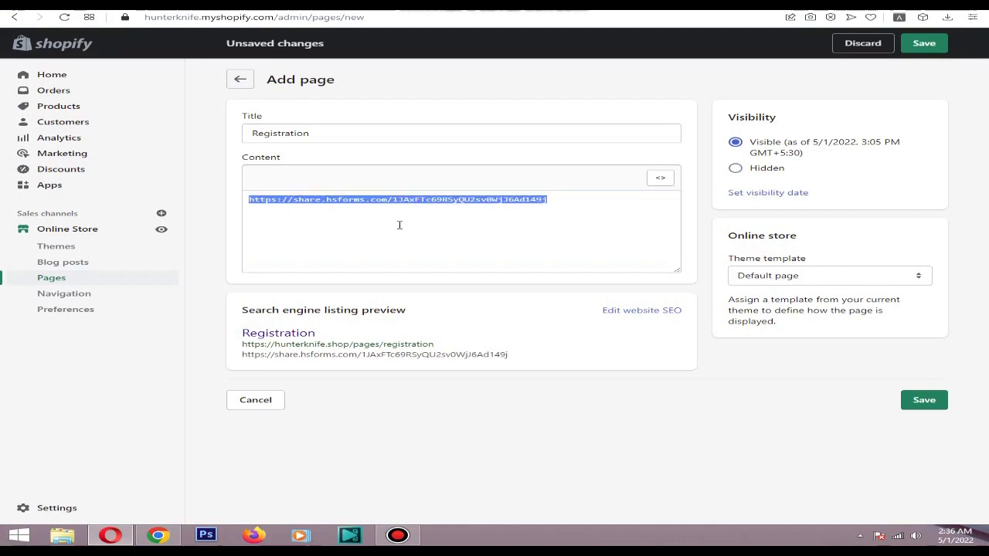
key("ctrl+v")
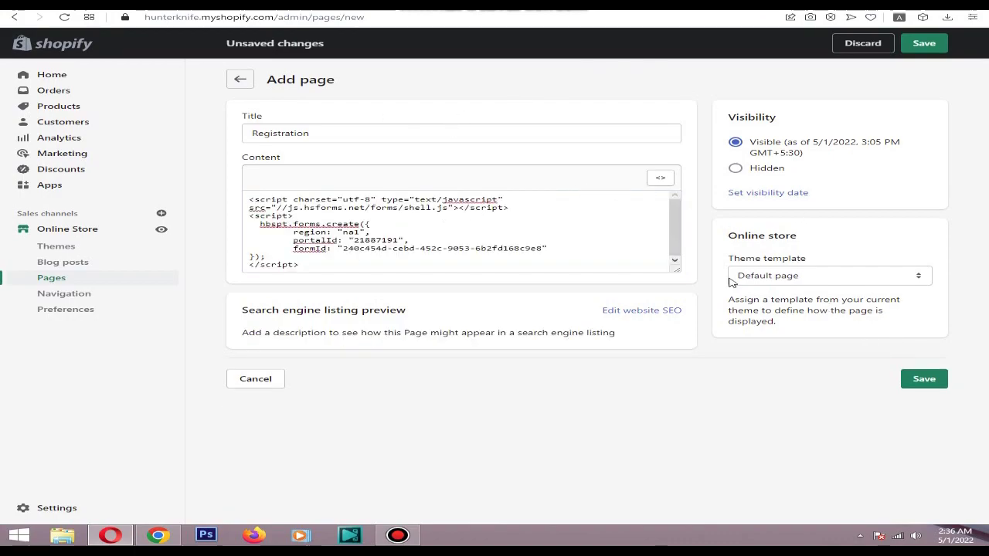
left_click(925, 378)
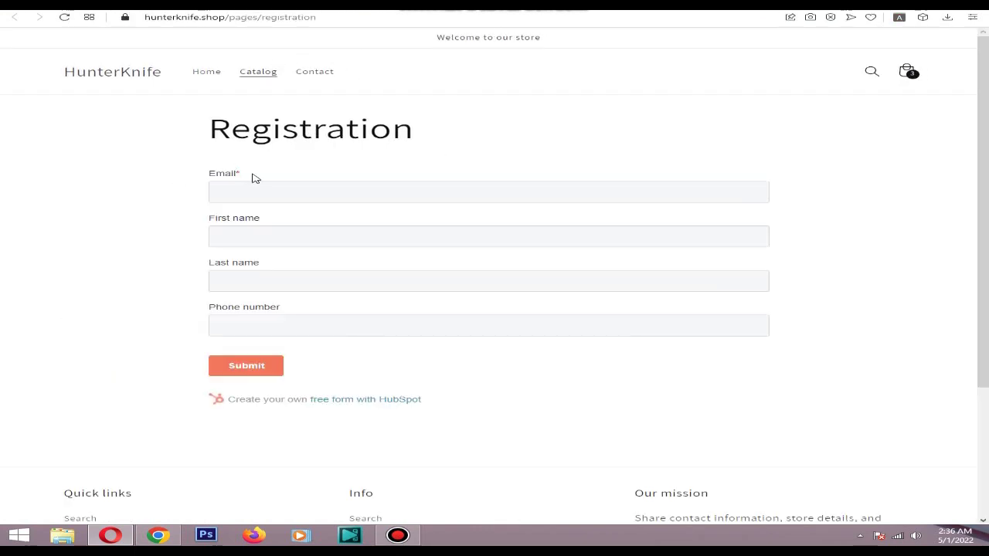
Fill the storefront form with a test email, first name, last name and numeric phone, then submit.
left_click(240, 186)
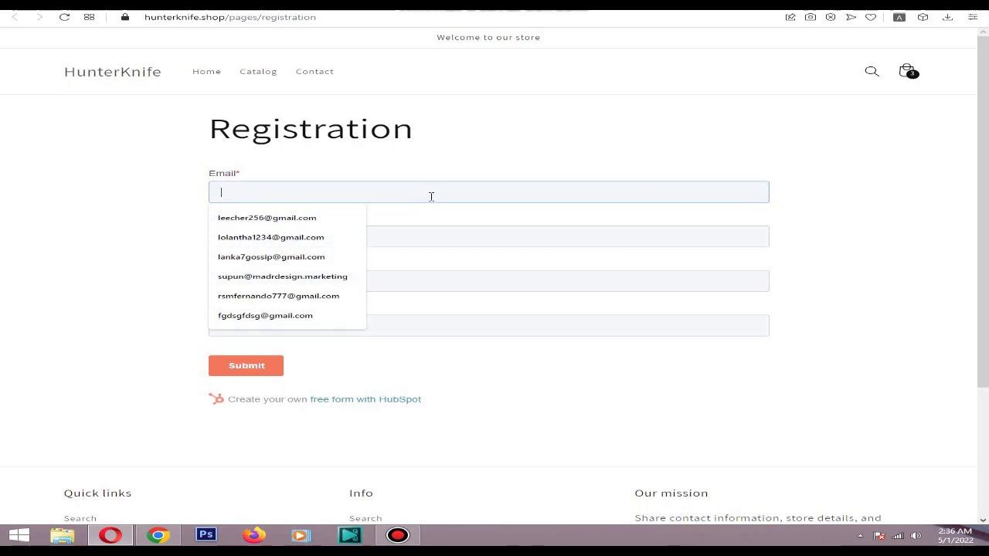
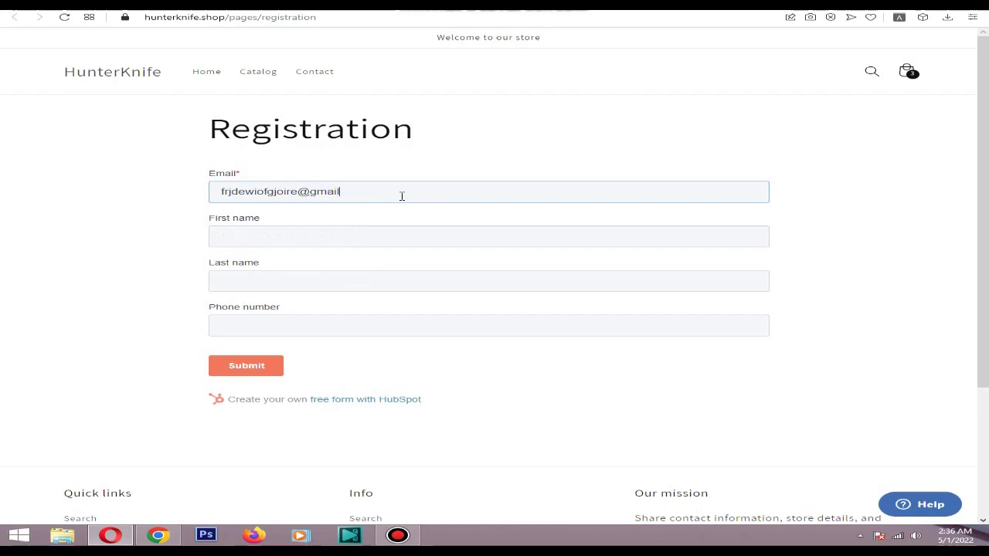
left_click(318, 239)
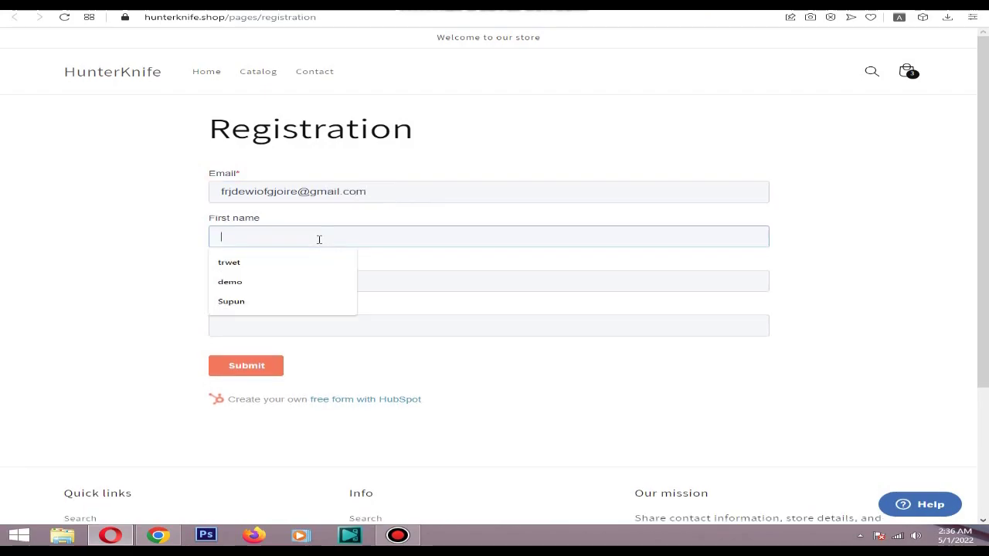
type("gfegf")
left_click(482, 285)
type("gfdsg")
left_click(410, 331)
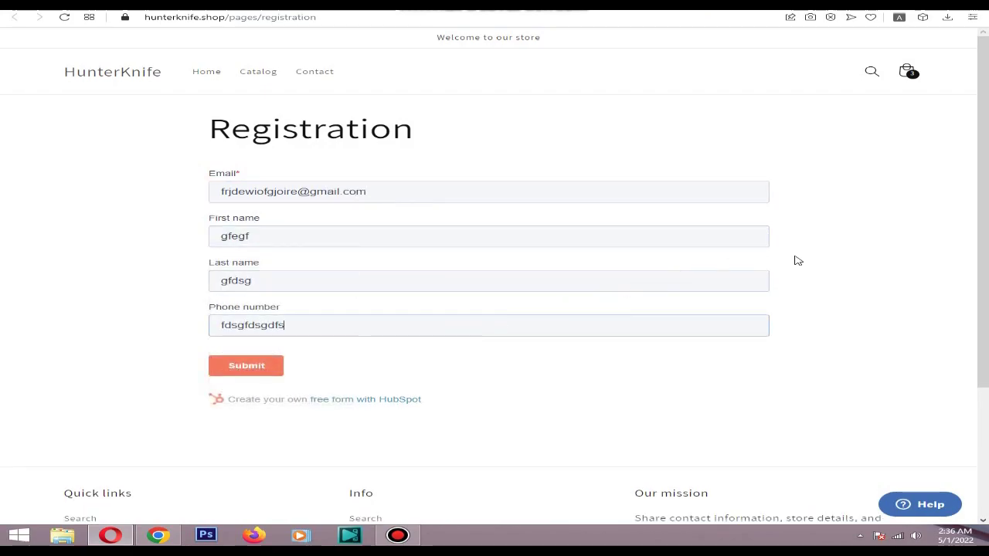
key("ctrl+a")
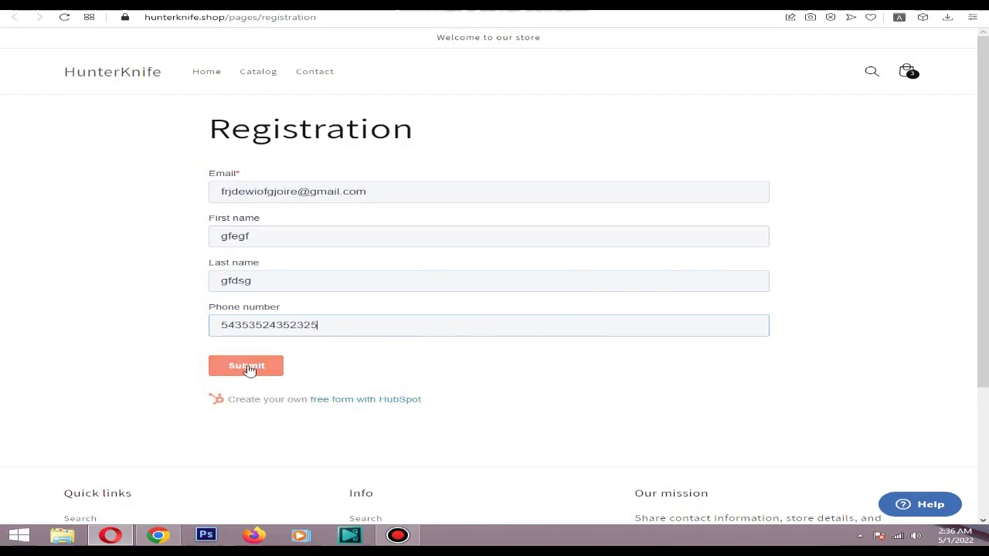
left_click(247, 368)
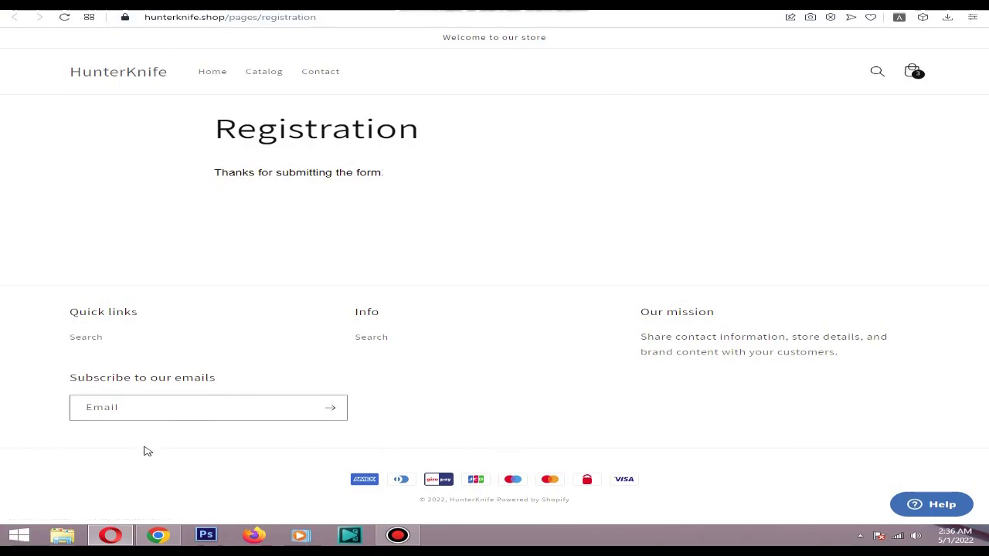
Close the form-published notice, go back to all forms, and open the Demo2 form.
left_click(157, 535)
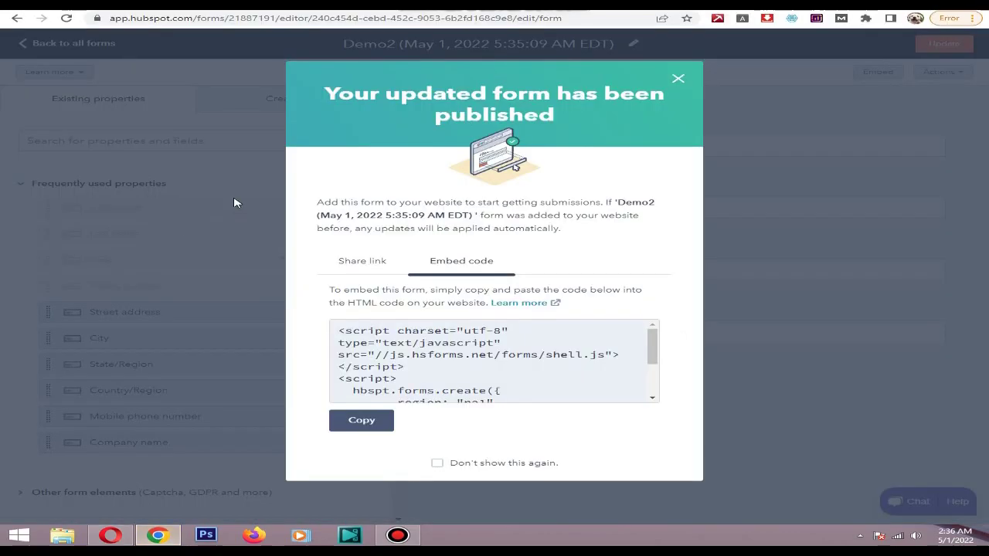
left_click(678, 83)
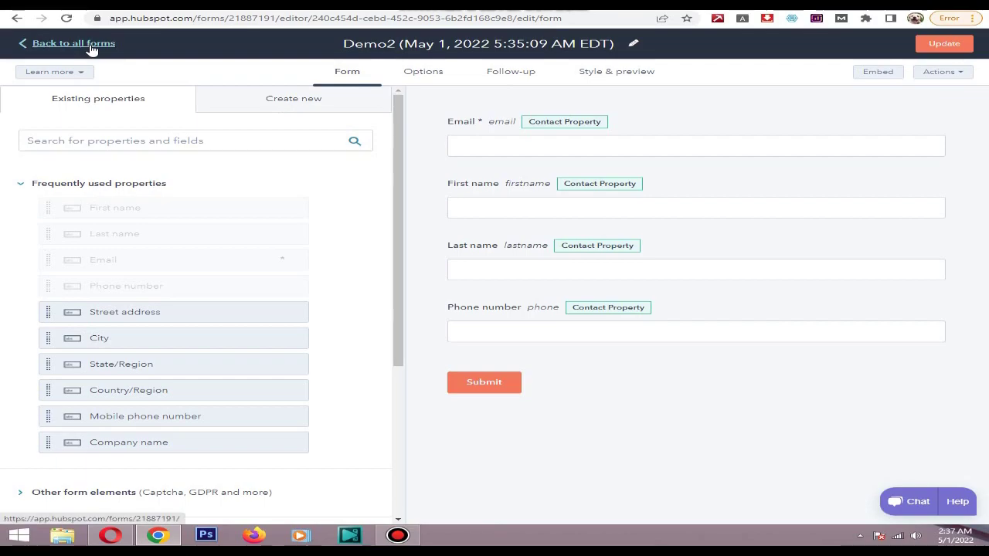
left_click(58, 43)
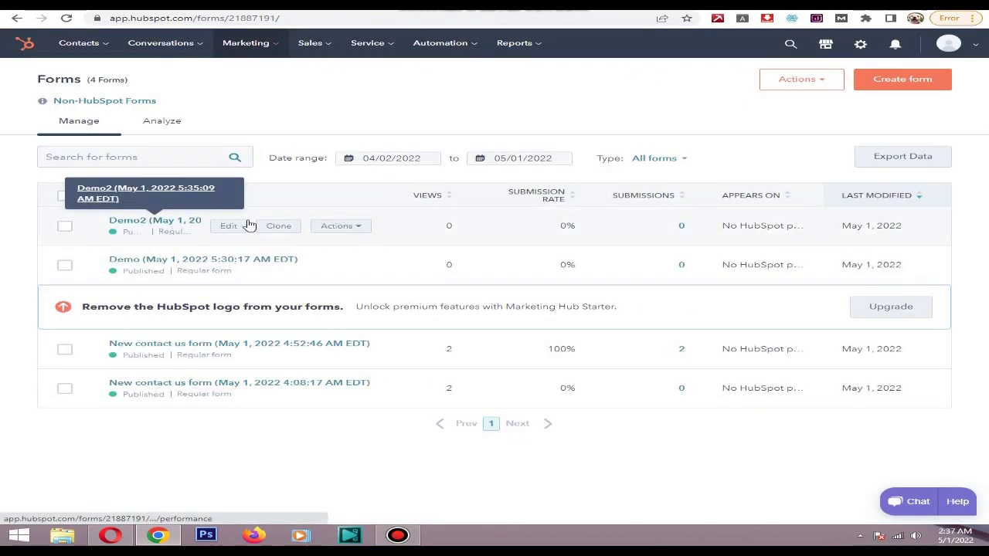
left_click(155, 223)
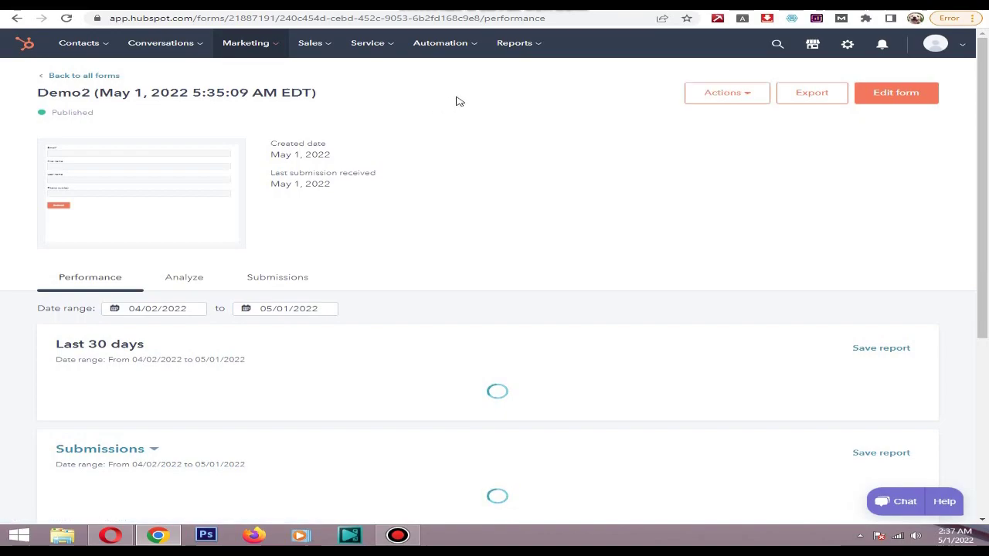
scroll(455, 101, "down", 2)
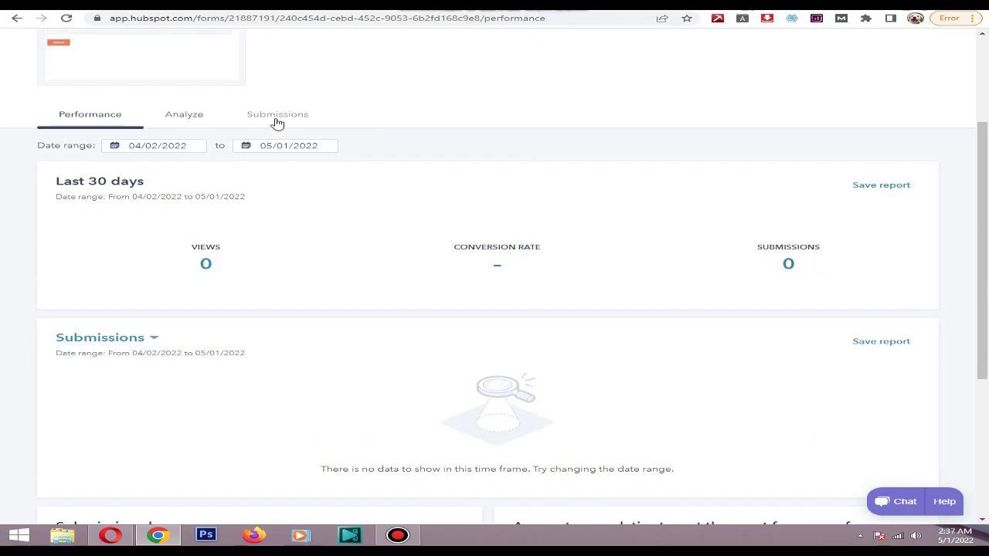
Inspect the Demo2 submission's email, first name and phone number in its details panel.
left_click(276, 118)
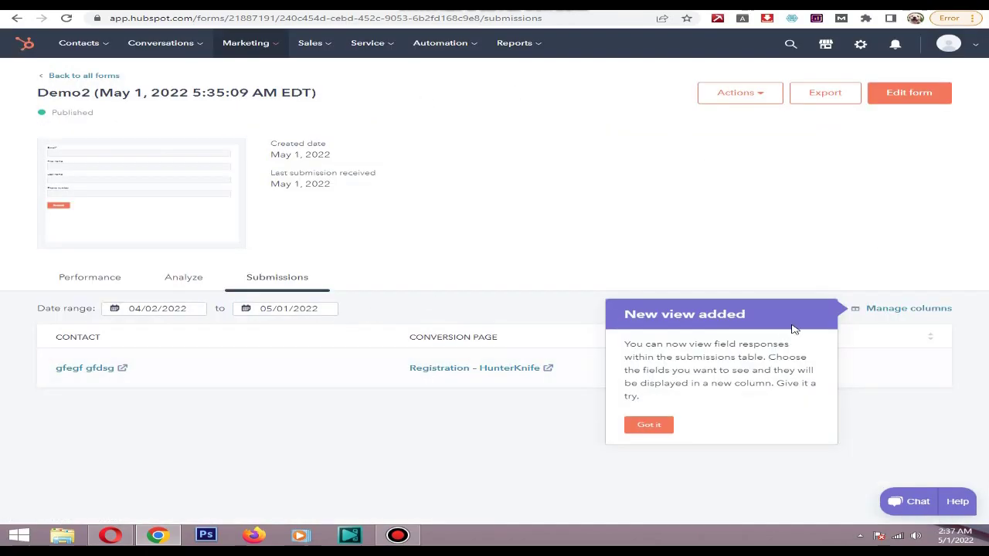
left_click(665, 464)
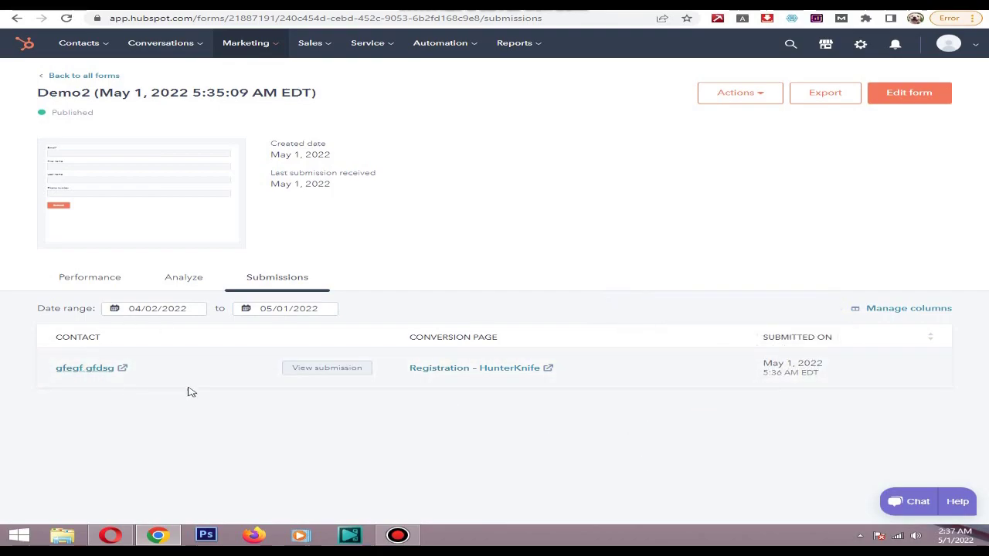
left_click(324, 370)
left_click_drag(564, 227, 690, 227)
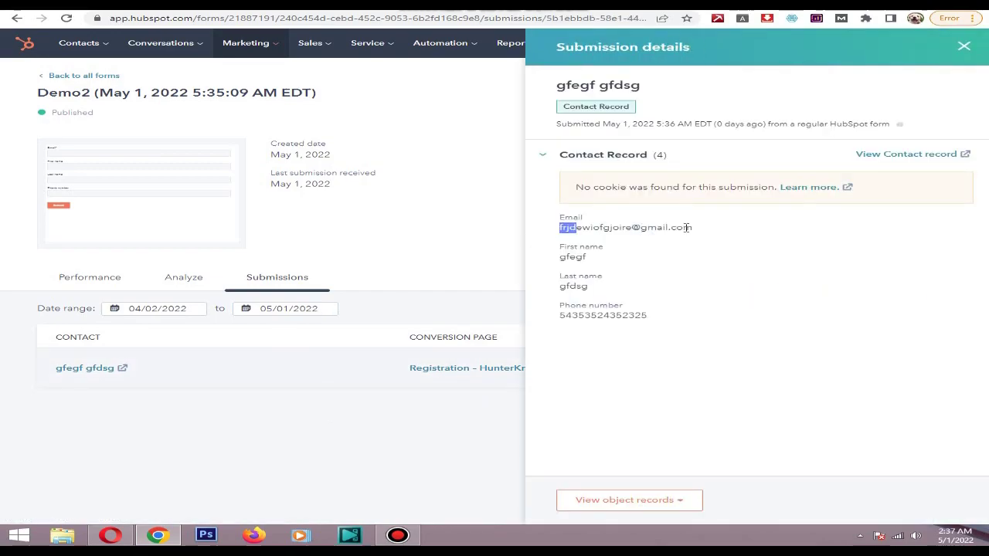
left_click_drag(547, 258, 548, 296)
left_click(575, 329)
double_click(575, 329)
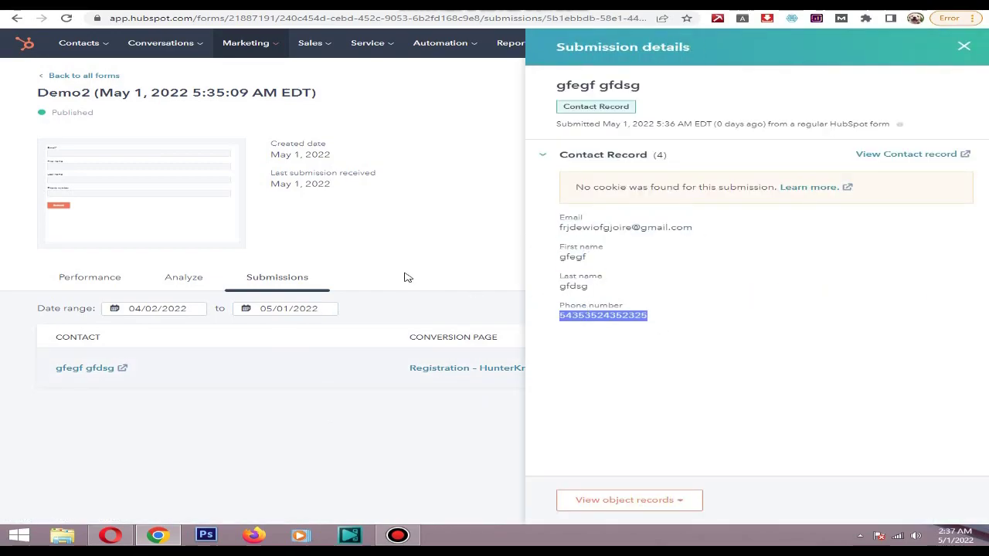
left_click(472, 238)
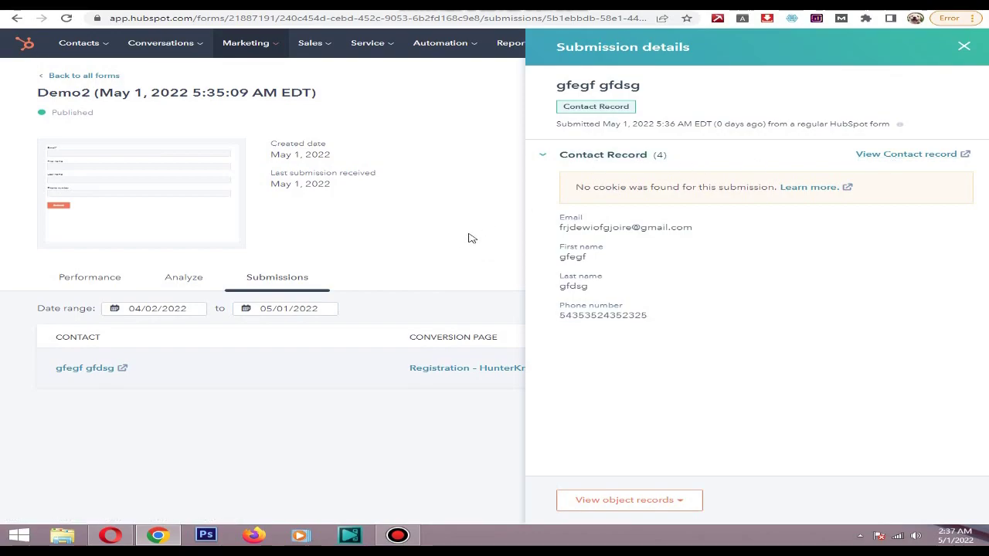
left_click(965, 46)
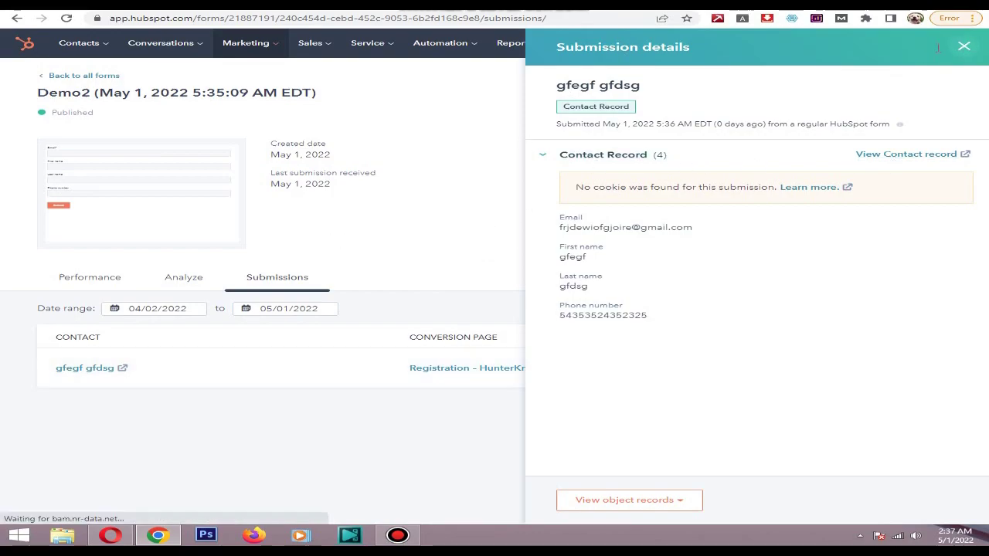
Review the Demo2 form's performance stats, then bring up the Gmail inbox.
left_click(91, 272)
scroll(541, 146, "down", 2)
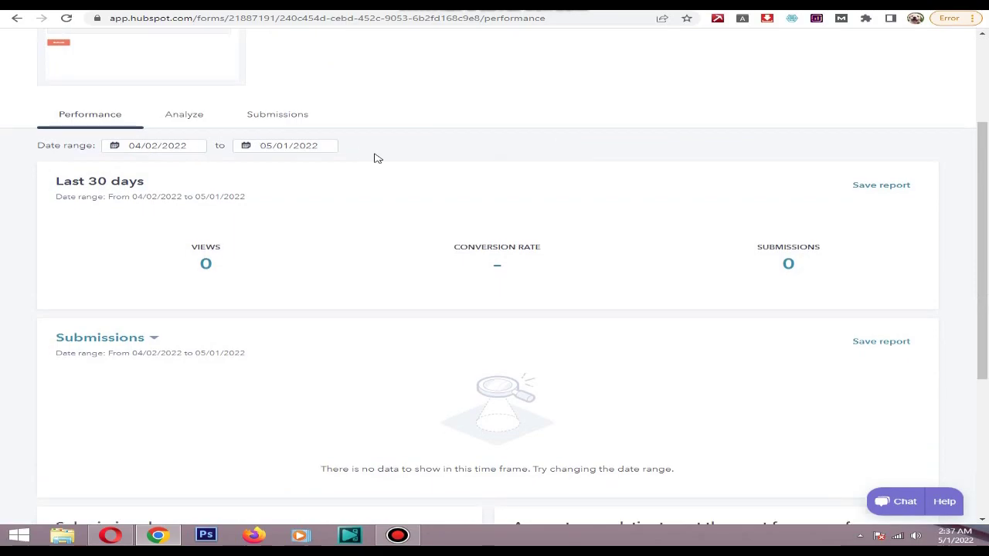
scroll(375, 157, "up", 2)
scroll(430, 165, "down", 3)
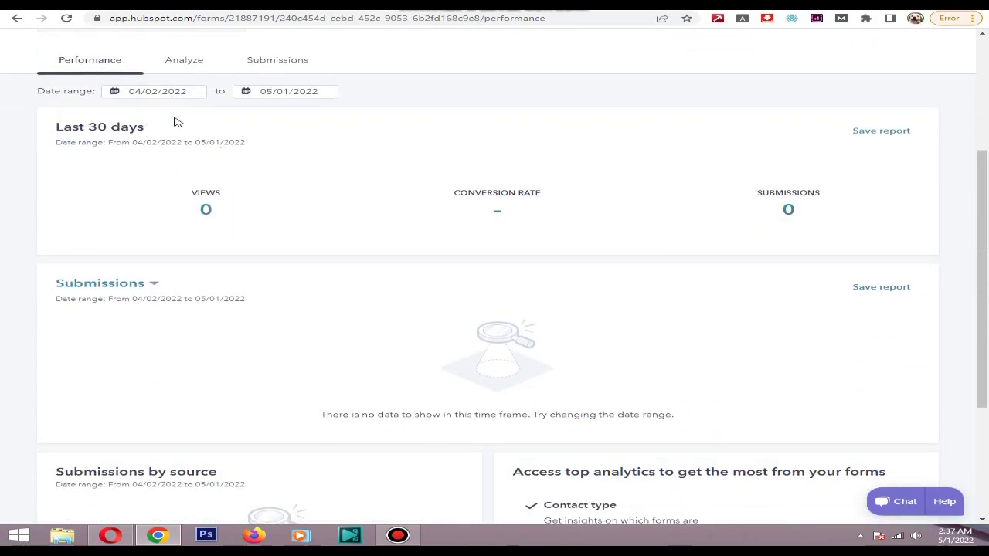
scroll(453, 237, "up", 2)
scroll(221, 214, "down", 3)
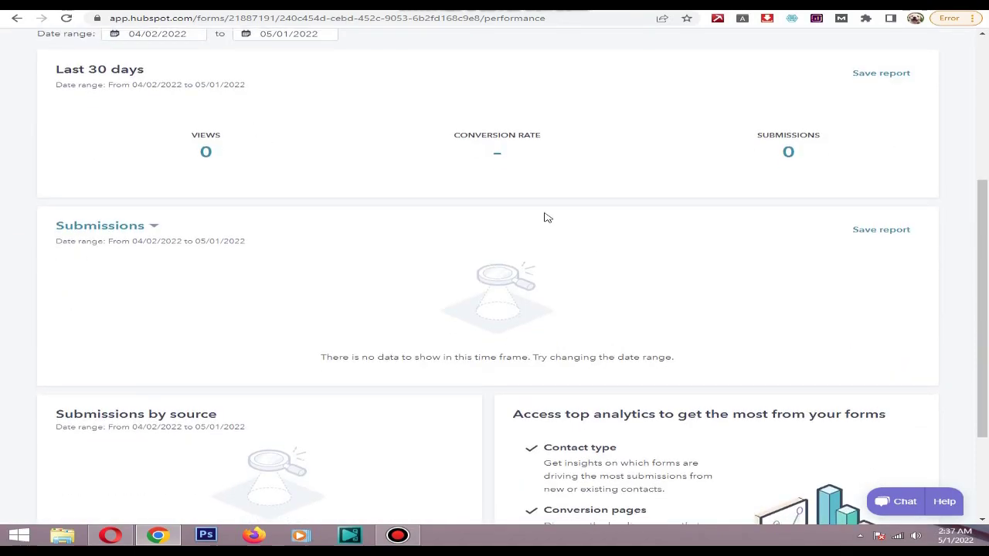
scroll(546, 218, "down", 2)
scroll(546, 213, "up", 5)
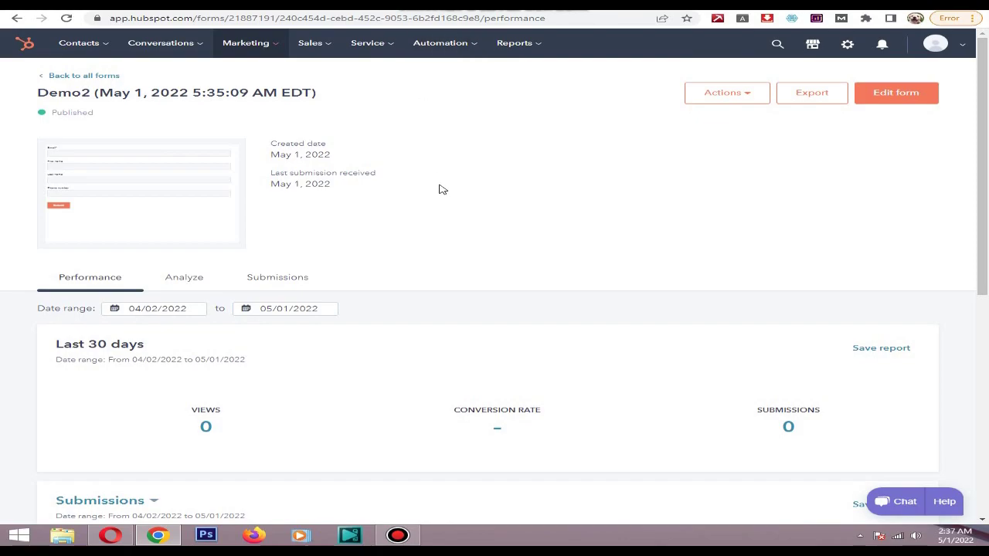
key("ctrl+Tab")
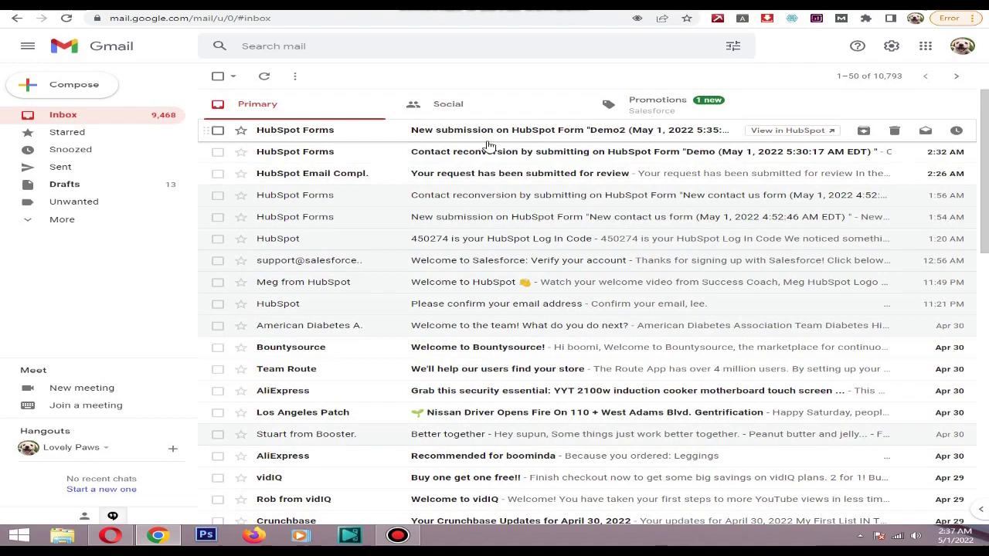
Read the Demo form reconversion notification email in Gmail, then return to the inbox.
left_click(488, 152)
scroll(508, 218, "down", 2)
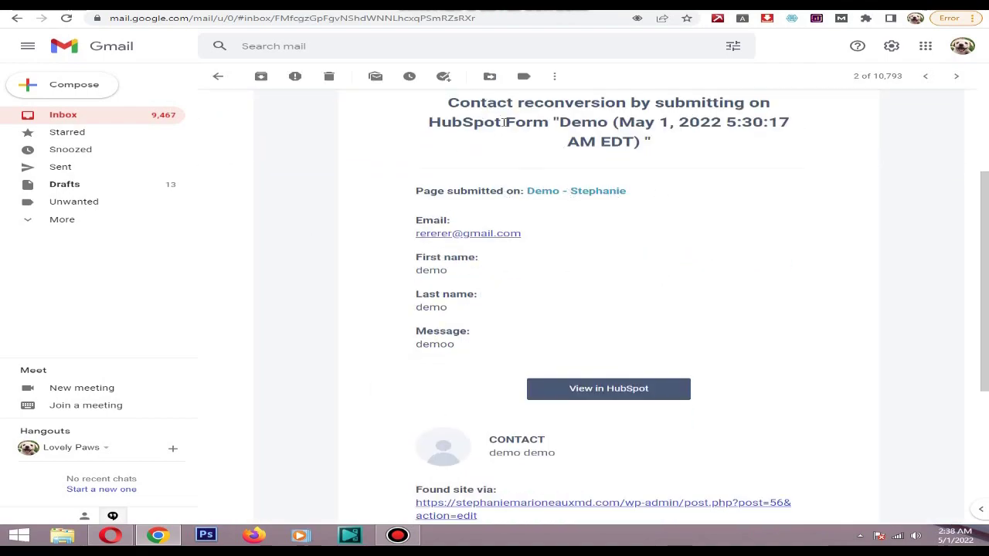
scroll(548, 258, "up", 3)
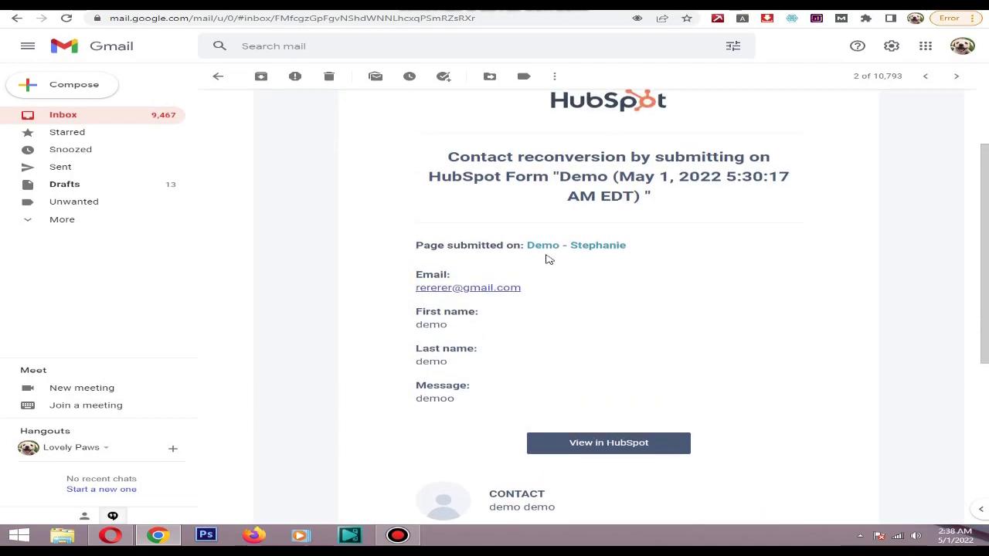
left_click(218, 76)
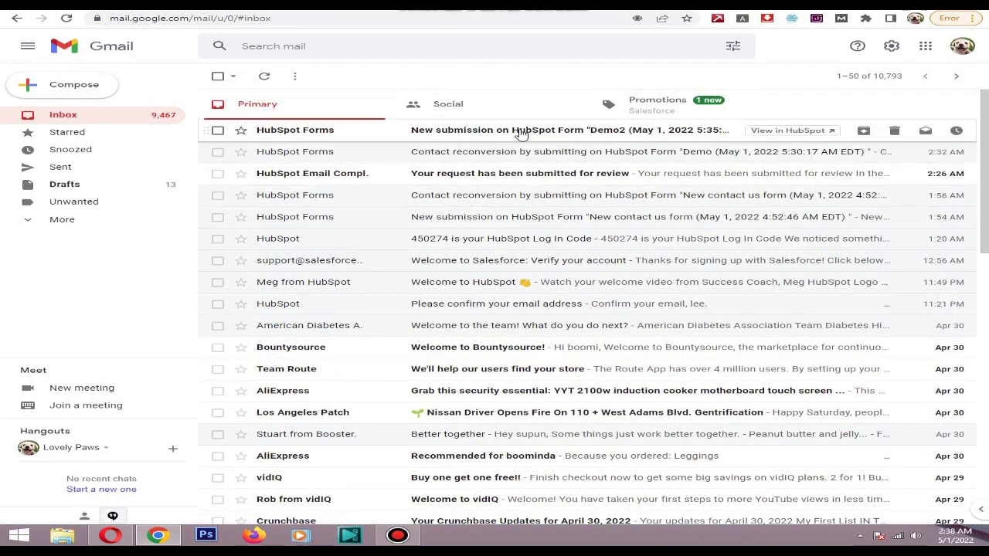
Read through the 'New submission on HubSpot Form Demo2' email, then return to the inbox.
left_click(463, 133)
scroll(563, 212, "down", 2)
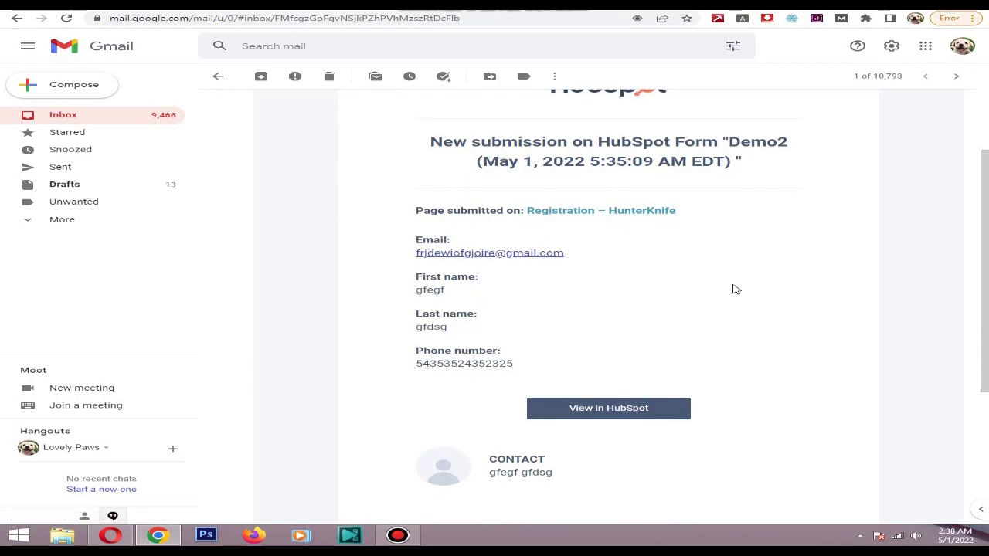
scroll(629, 251, "down", 4)
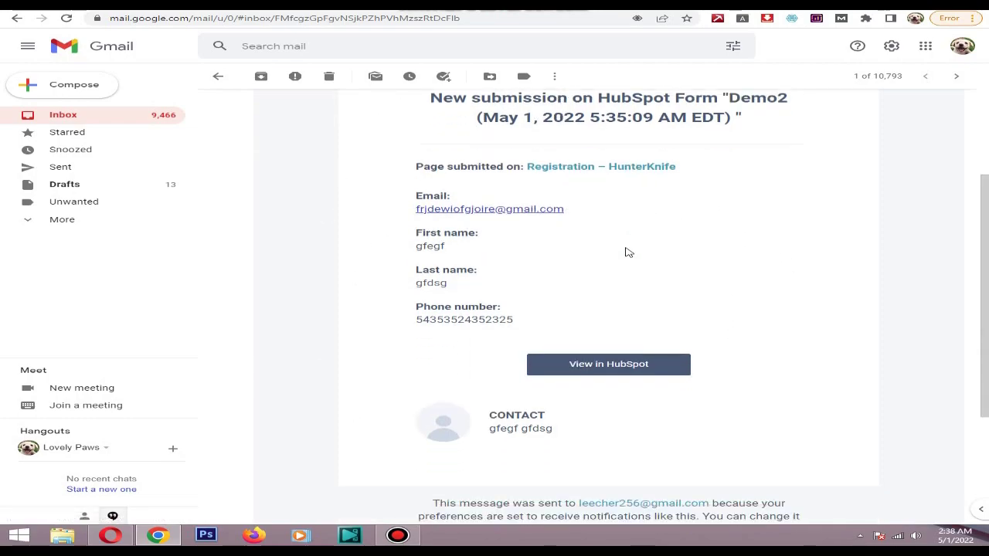
scroll(629, 252, "up", 6)
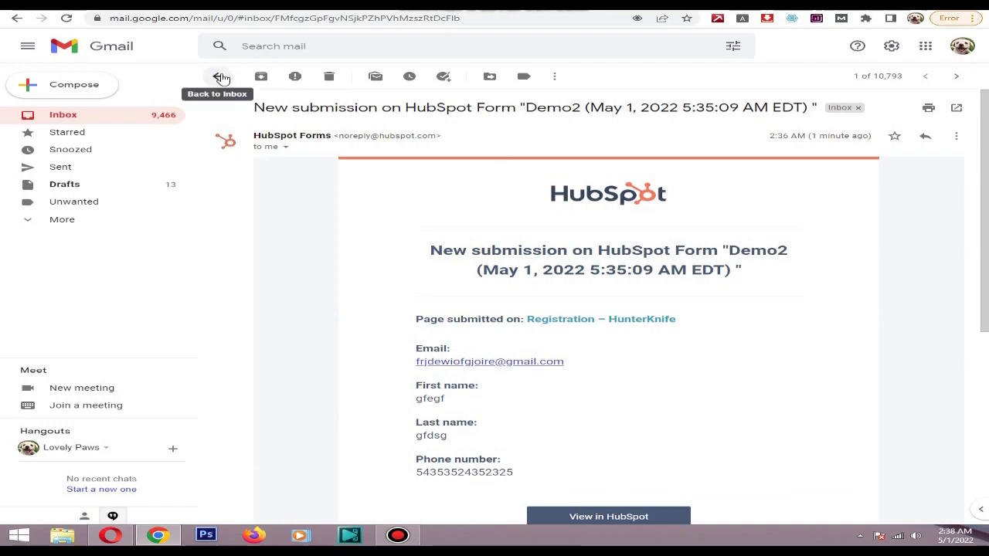
left_click(221, 78)
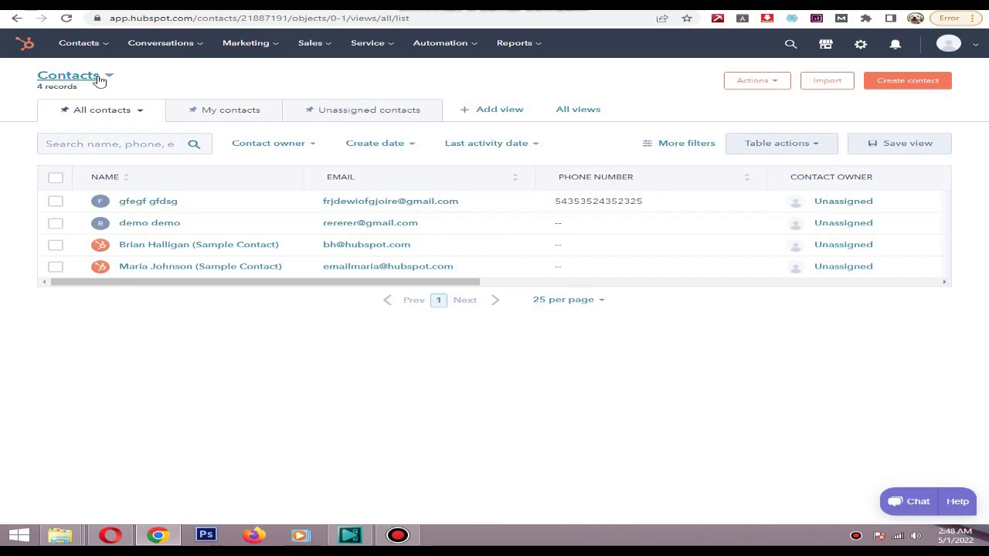
Open HubSpot Contacts and switch the view from My contacts back to All contacts.
left_click(97, 44)
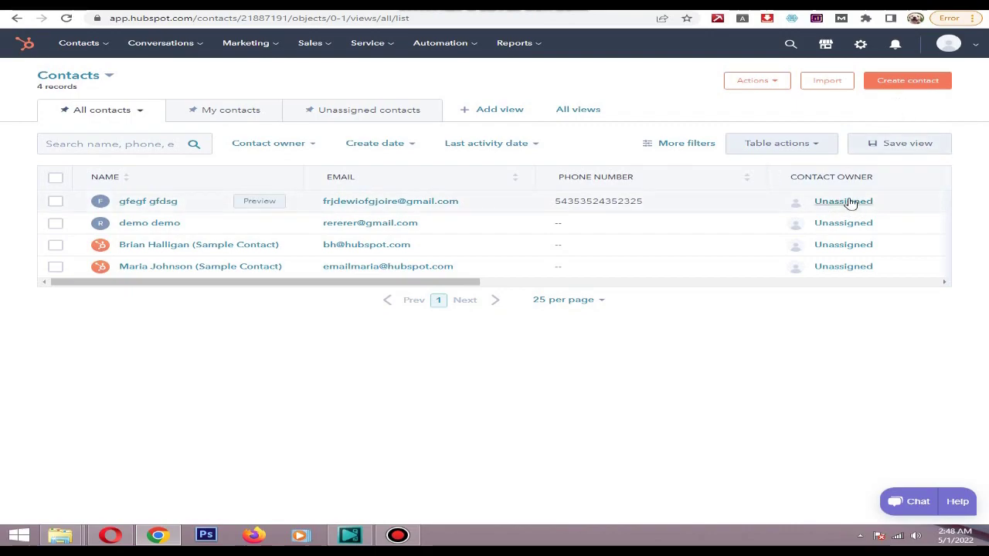
left_click(221, 113)
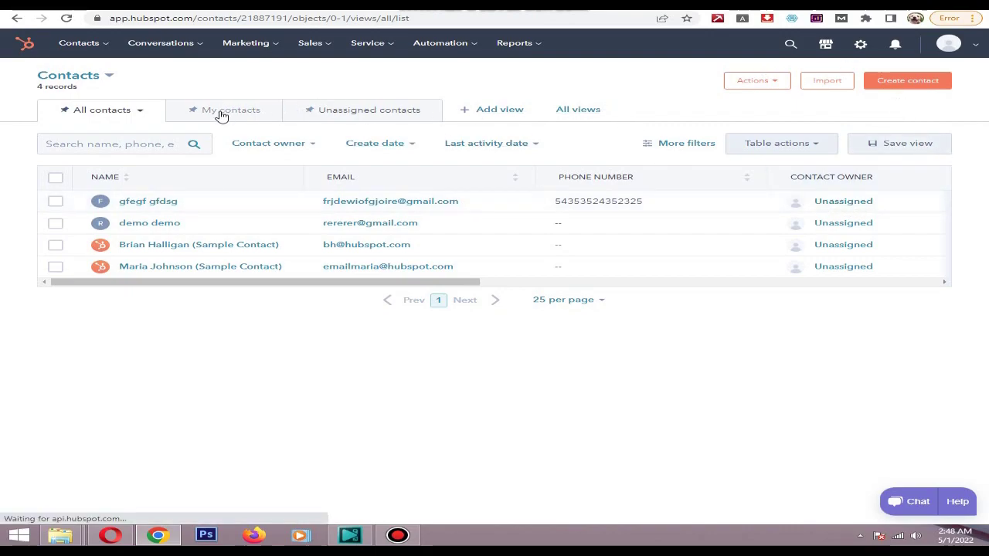
left_click(120, 116)
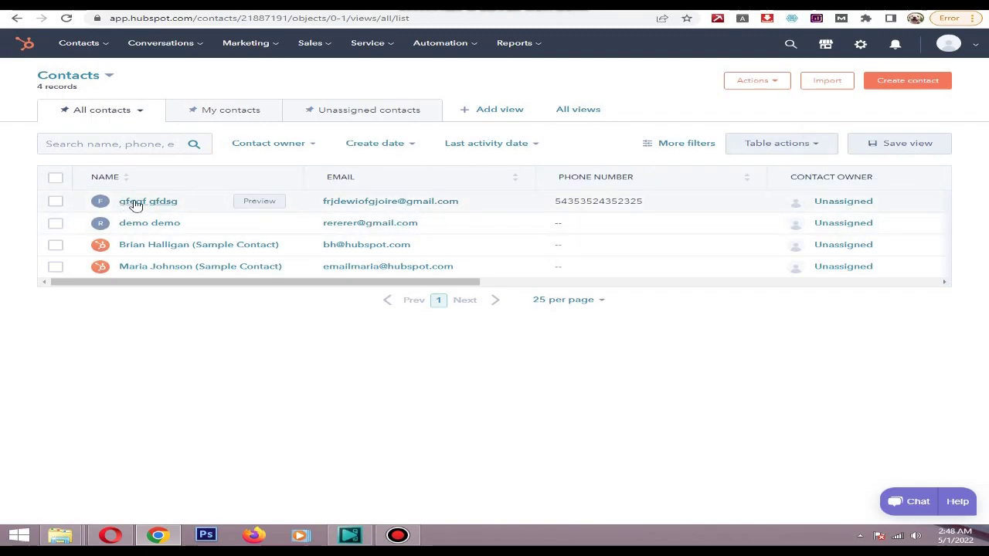
Preview the storefront test contact's details and Actions menu, then close the preview panel.
left_click(274, 203)
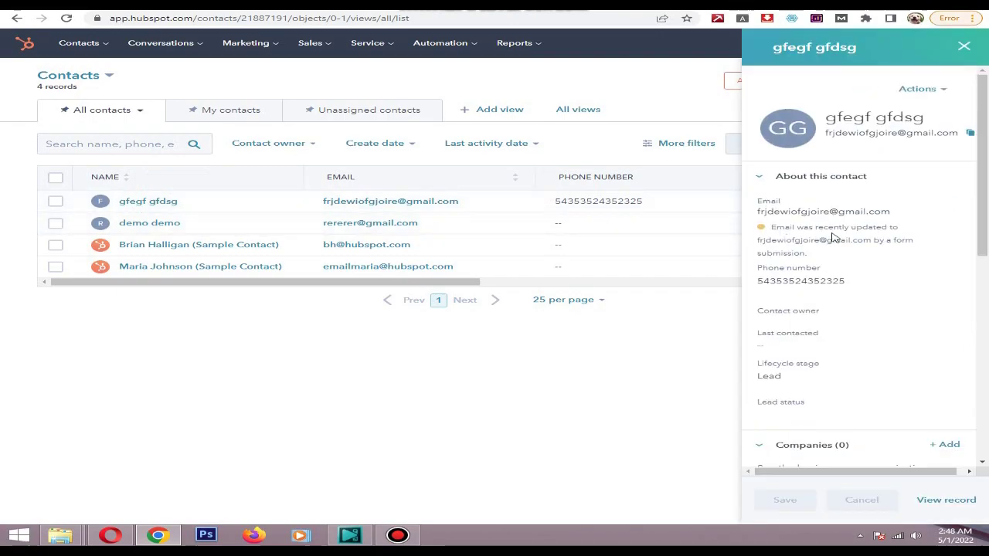
scroll(853, 236, "down", 6)
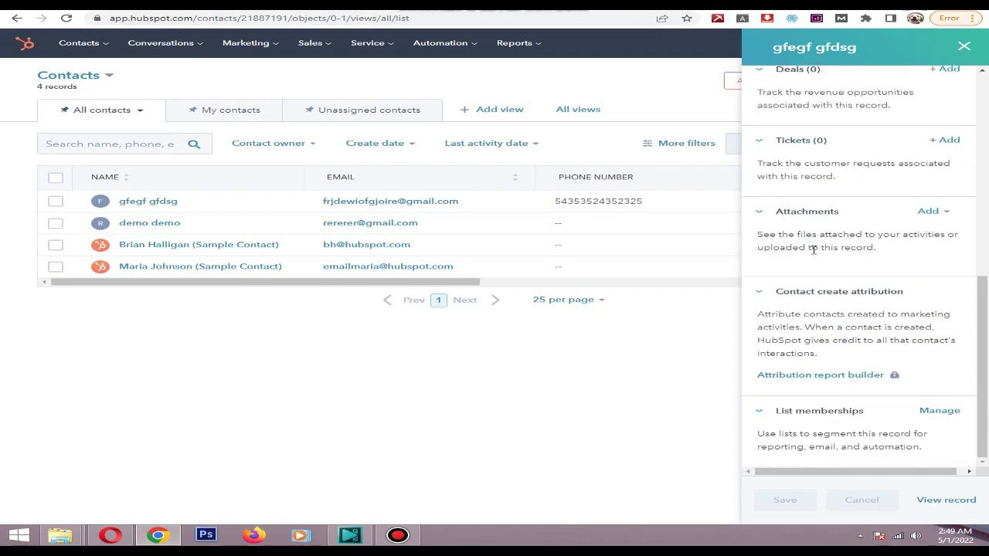
scroll(813, 248, "up", 6)
left_click(951, 85)
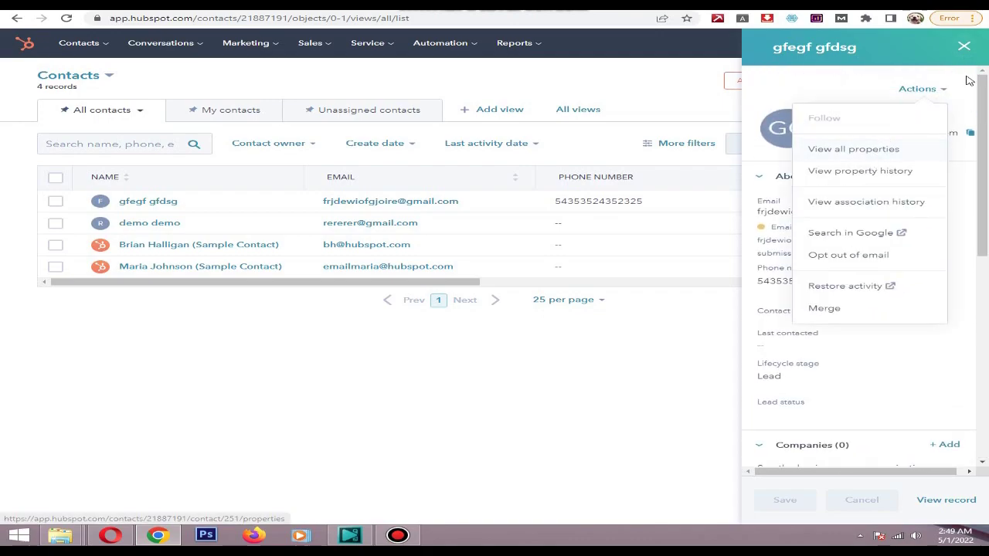
left_click(965, 46)
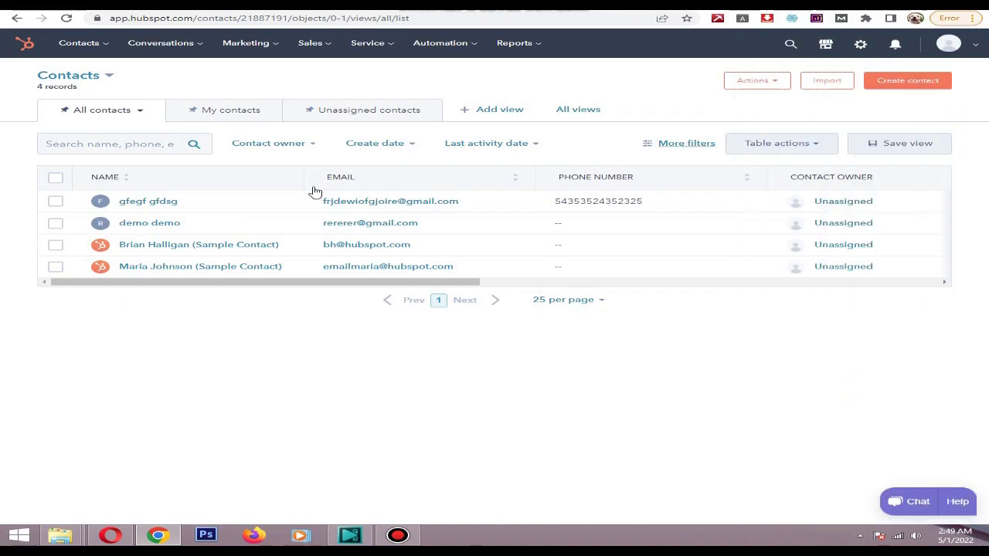
Open the storefront test contact's record, note its registration page source, and check its Emails and Calls tabs.
left_click(150, 201)
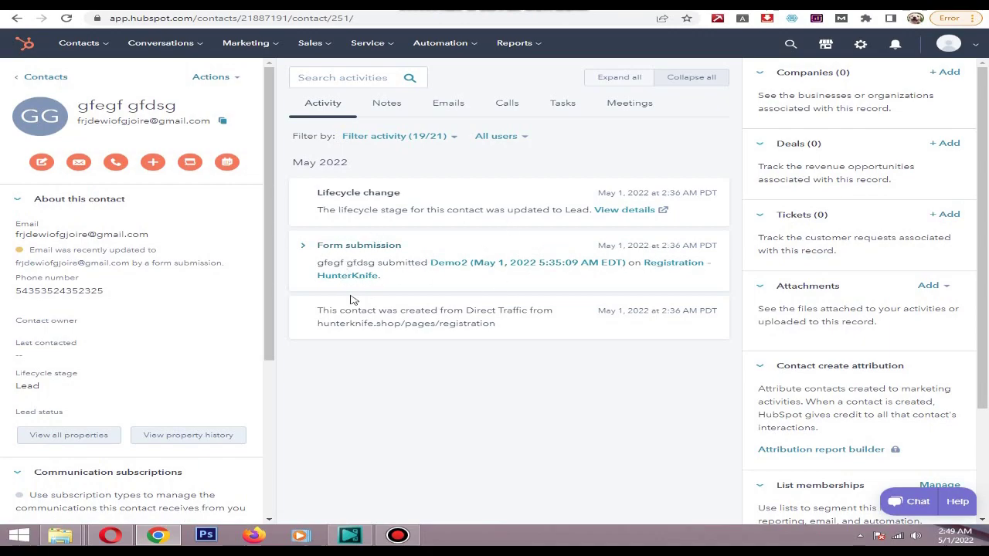
left_click_drag(319, 323, 502, 331)
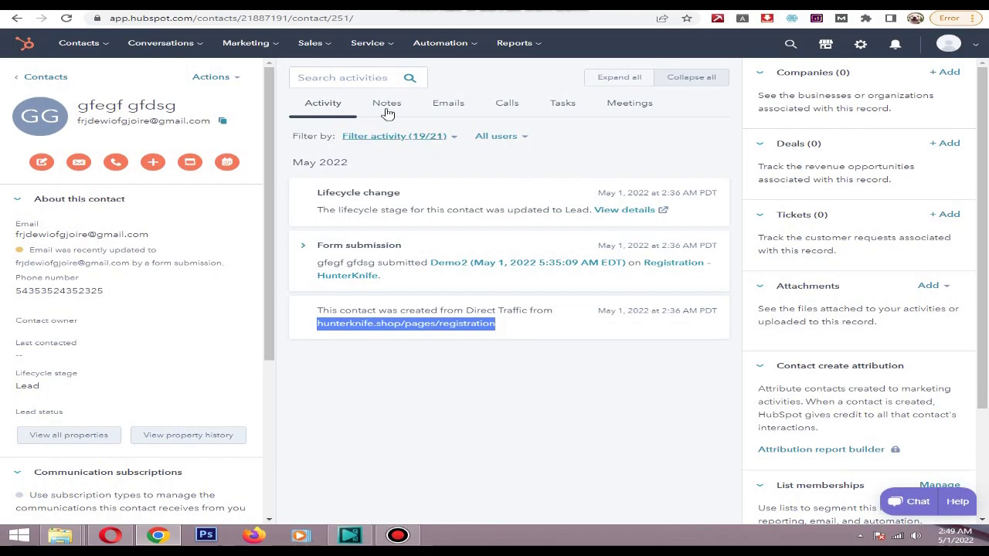
left_click(456, 108)
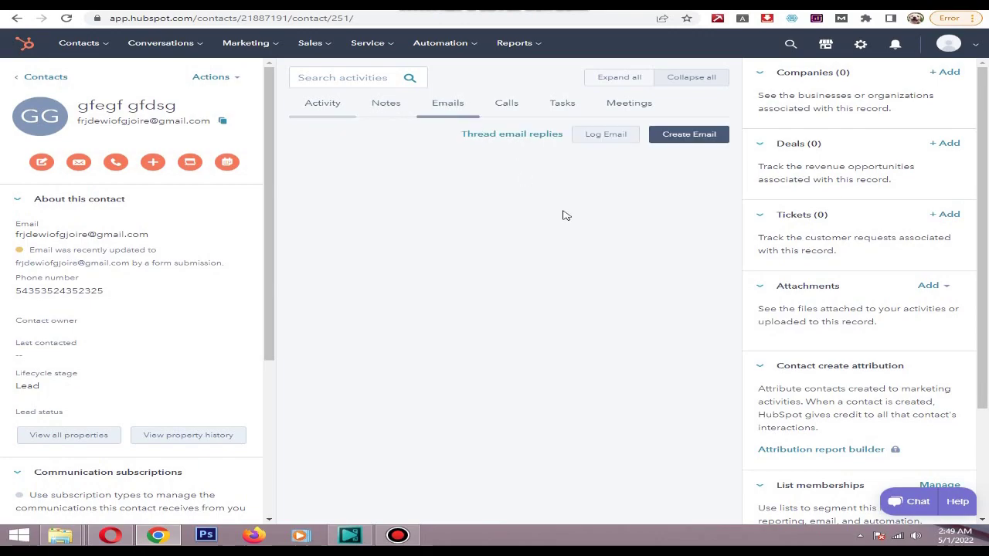
left_click(501, 108)
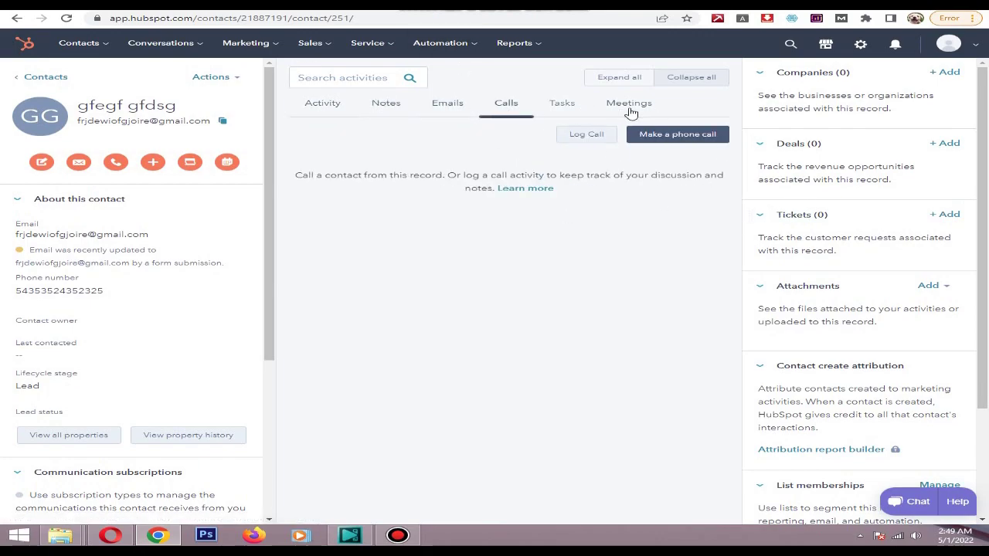
Review the contact's Website activity showing 1 site visit, then return to the Contacts list.
scroll(190, 205, "down", 1)
scroll(194, 212, "down", 3)
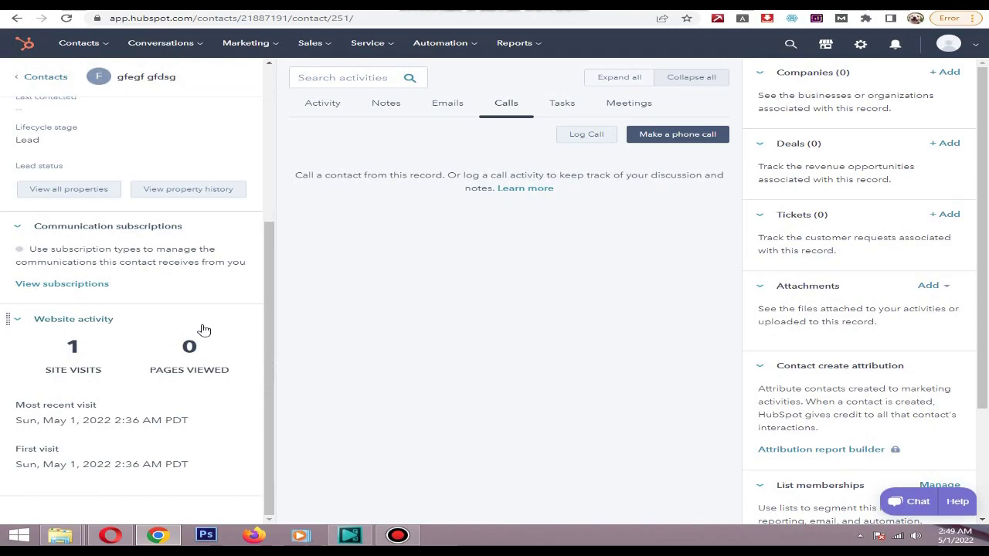
scroll(221, 258, "up", 4)
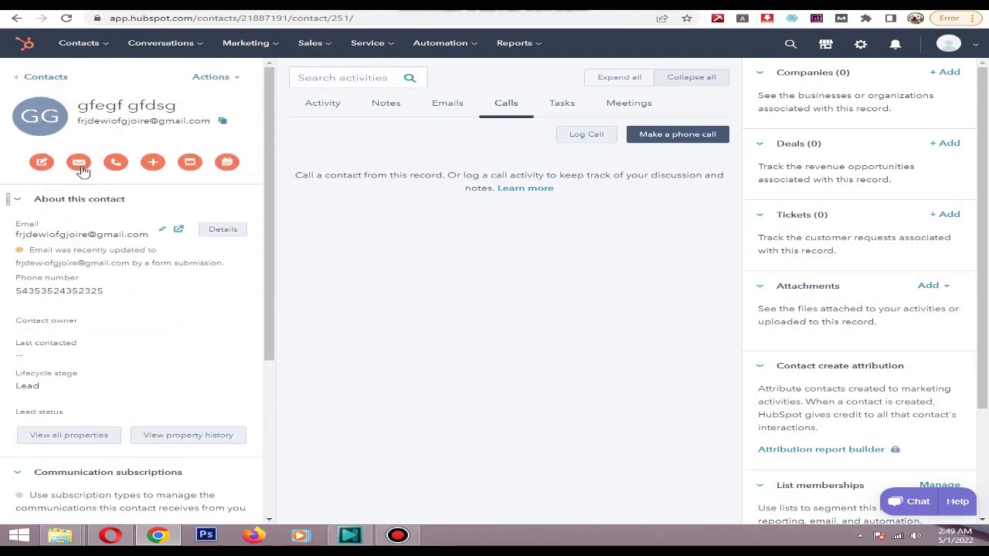
left_click(32, 77)
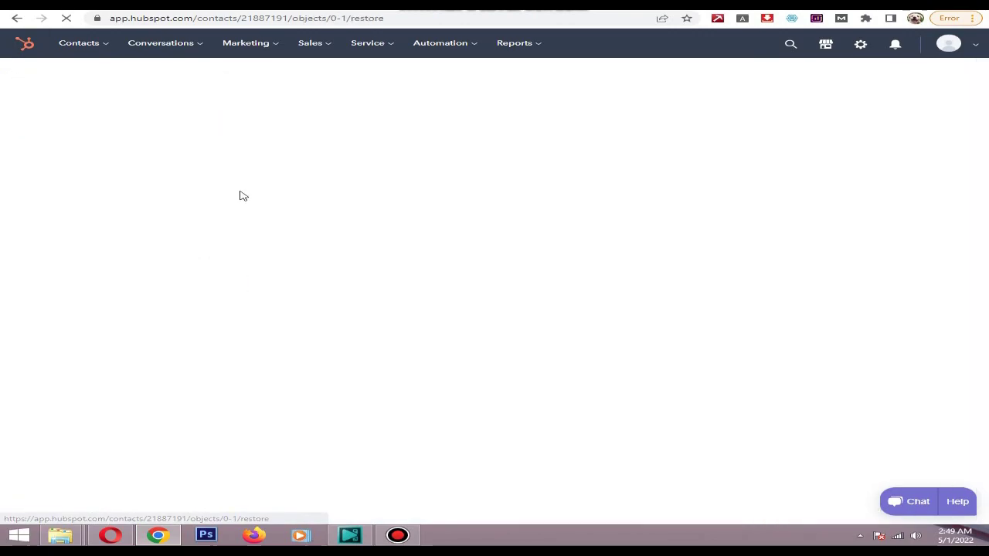